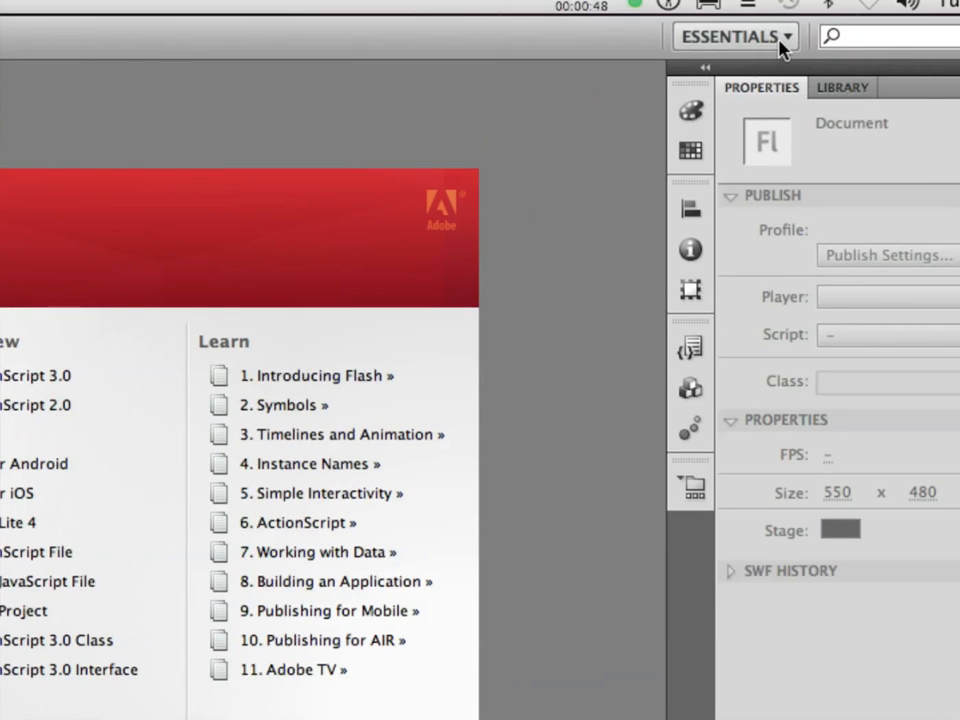
Switch the workspace layout from Essentials to Animator.
left_click(780, 10)
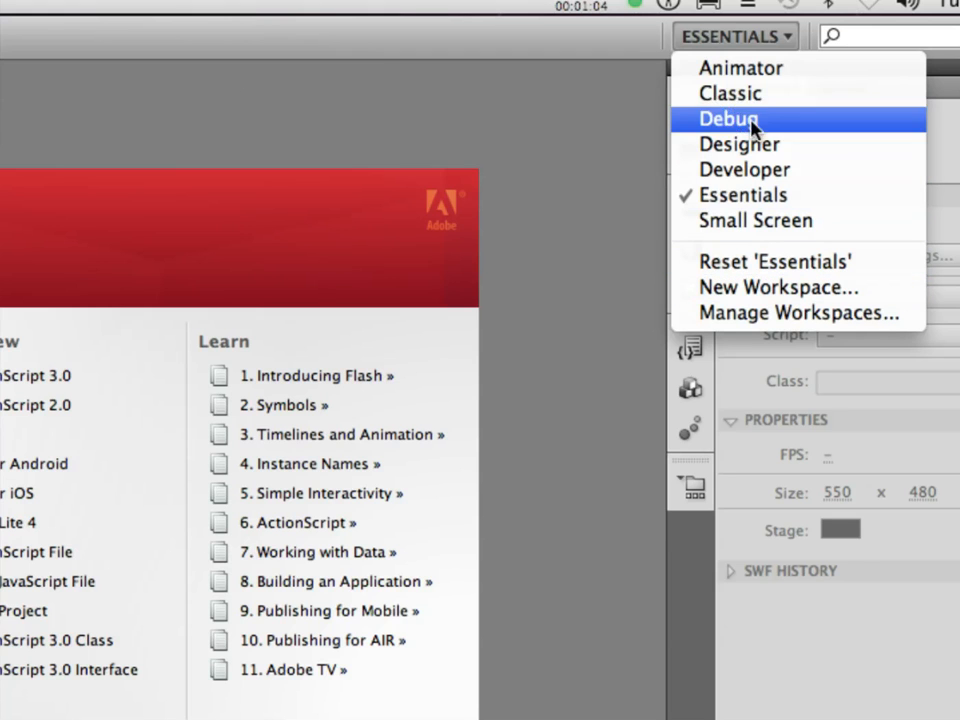
left_click(748, 70)
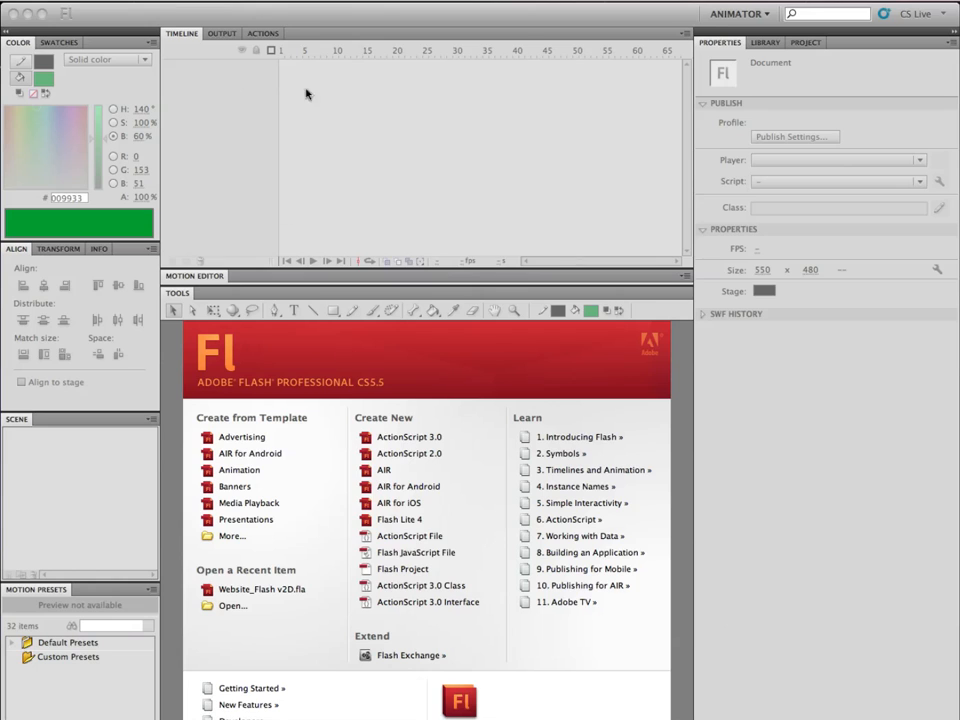
Create a new blank ActionScript 3.0 document.
left_click(92, 1)
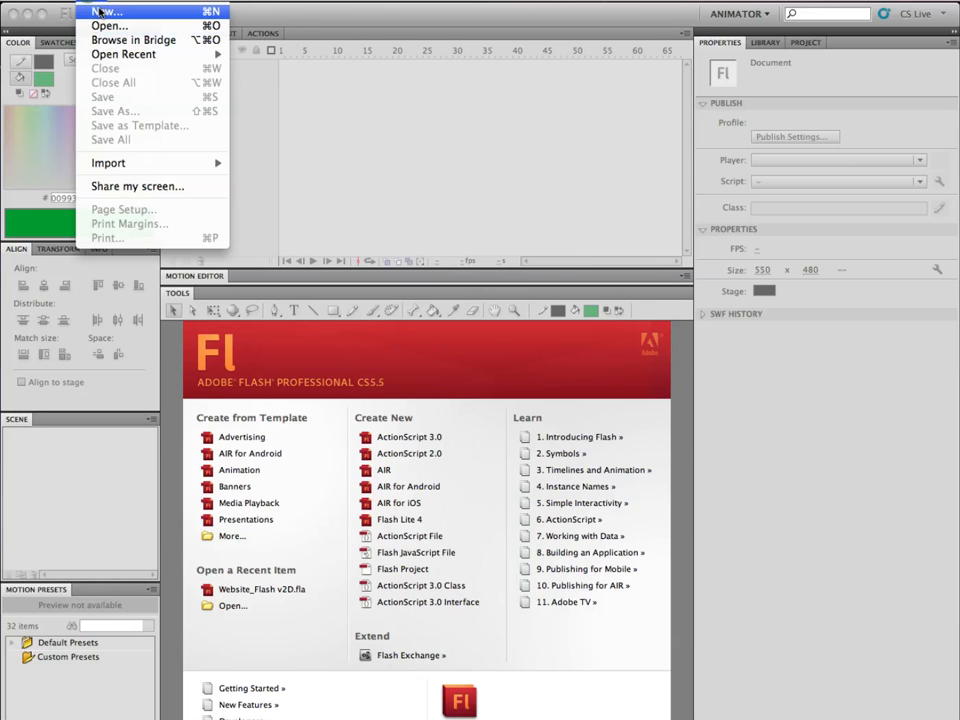
left_click(487, 34)
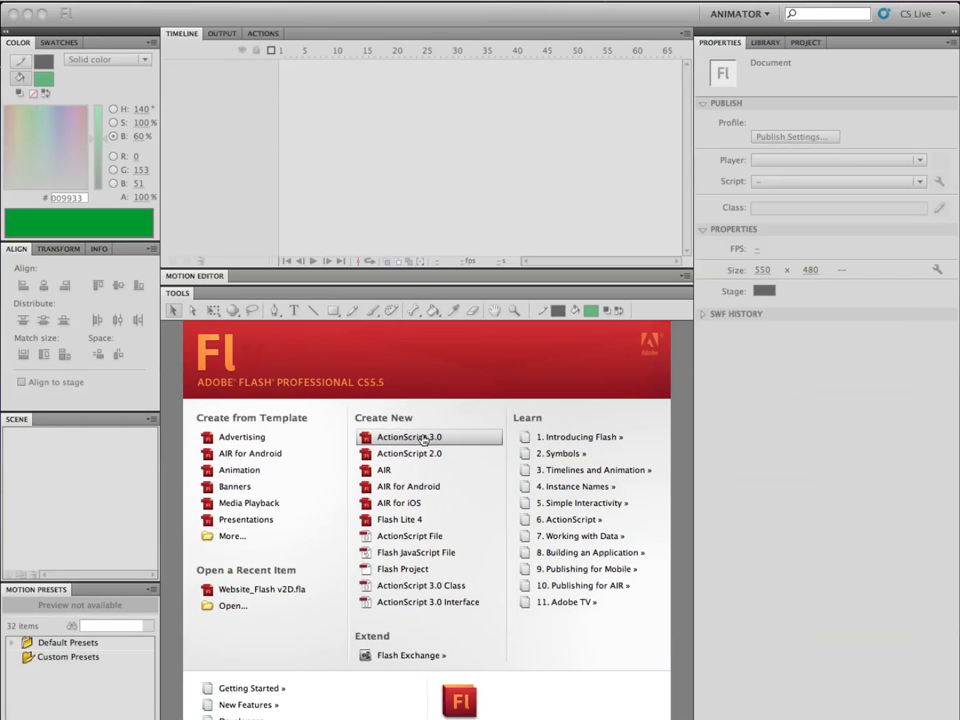
left_click(423, 438)
left_click(371, 437)
left_click(421, 437)
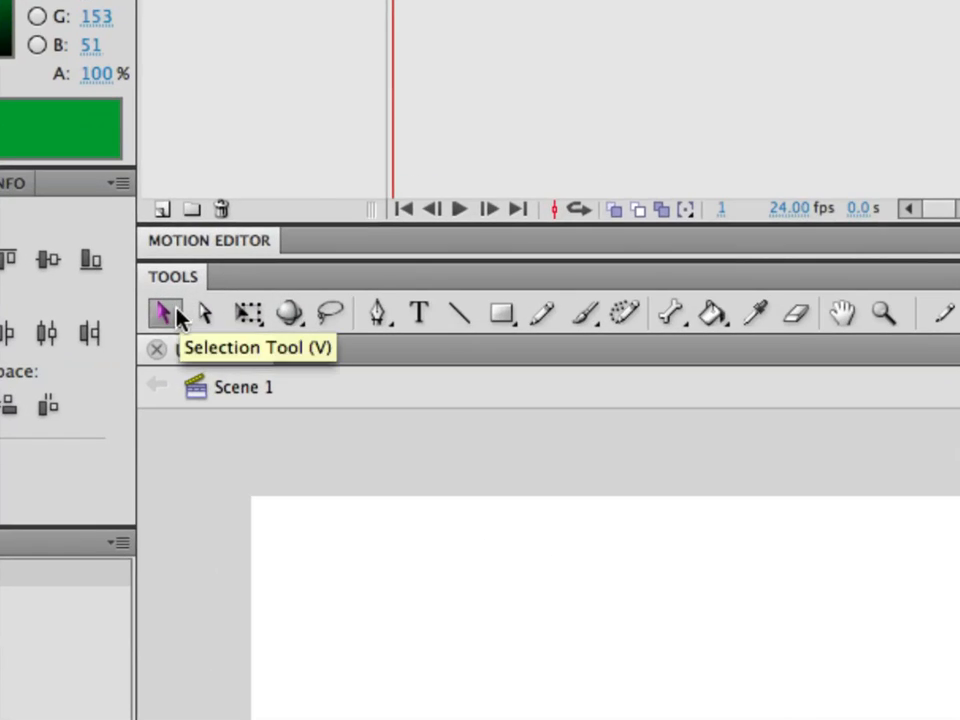
Add five new layers above Layer 1 in the timeline.
left_click(164, 316)
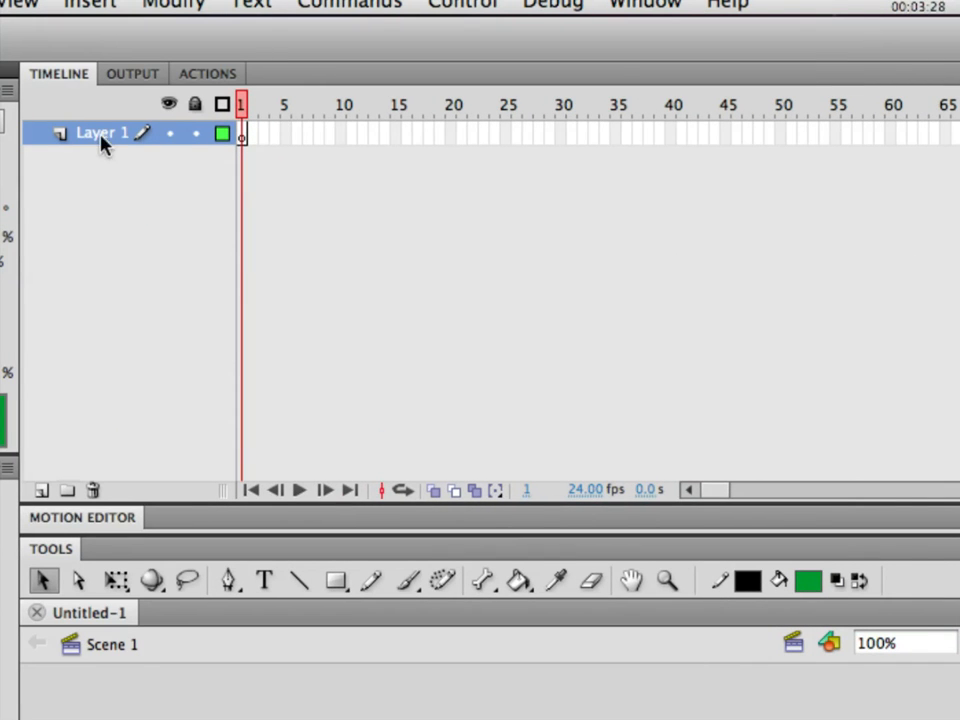
left_click(41, 490)
left_click(41, 490)
left_click(41, 490)
left_click(41, 490)
left_click(41, 490)
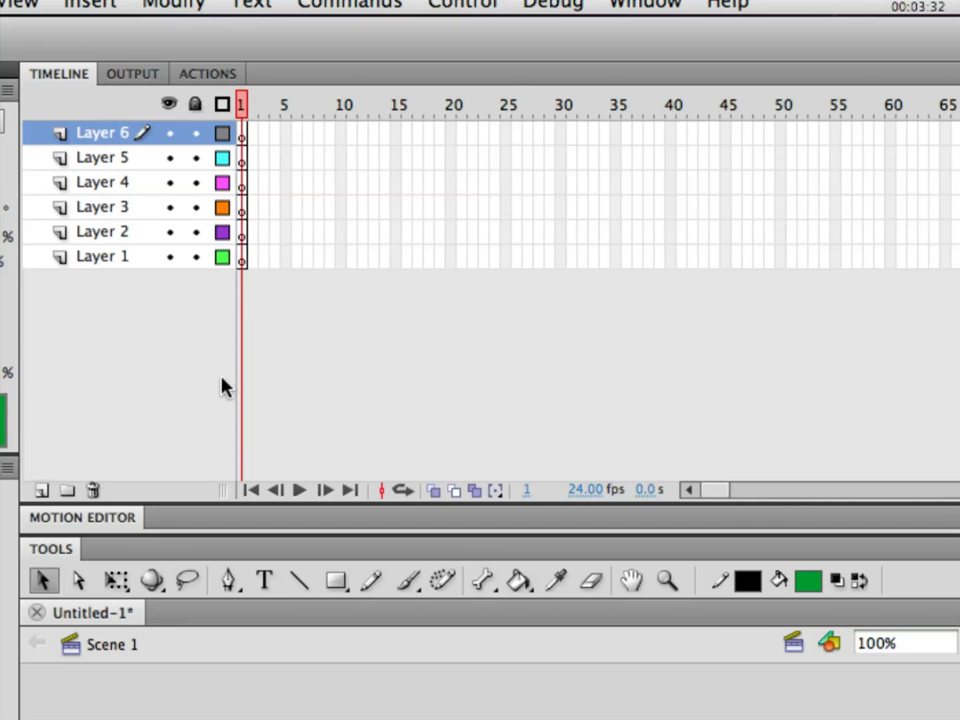
Delete the five added layers so that only Layer 1 is left in the timeline.
left_click(92, 490)
left_click(92, 490)
left_click(92, 490)
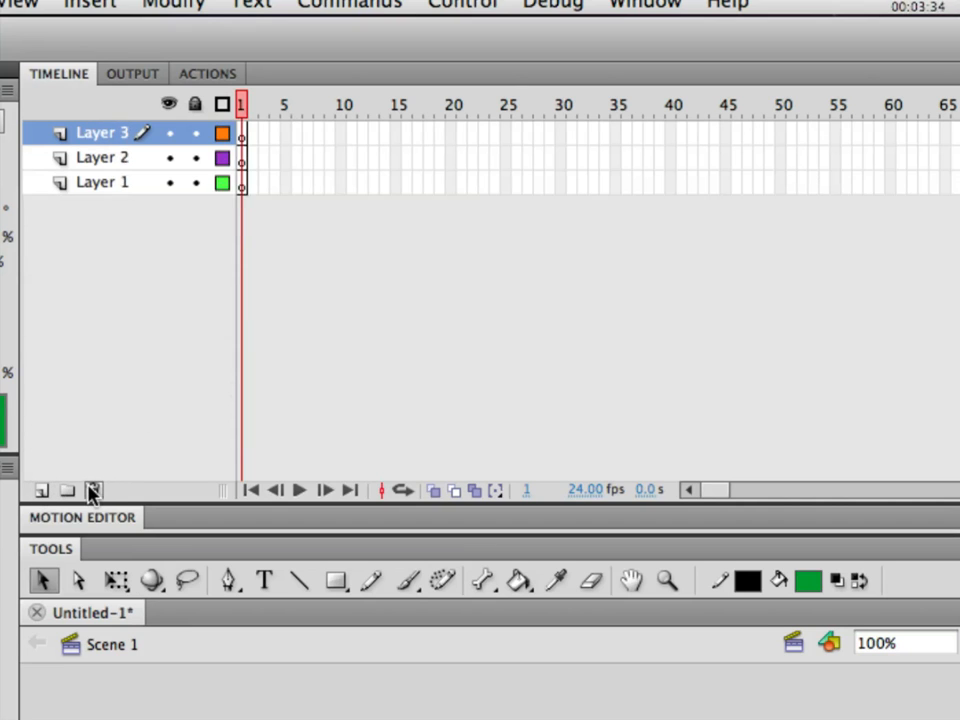
left_click(92, 490)
left_click(92, 490)
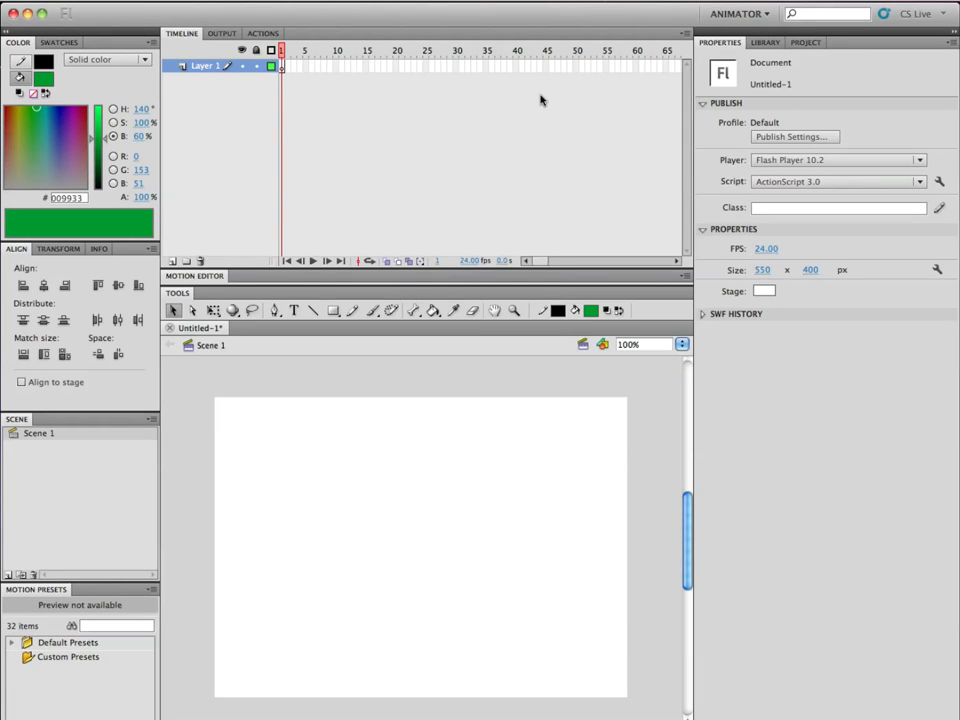
Set the document's frame rate to 30 fps.
left_click(303, 68)
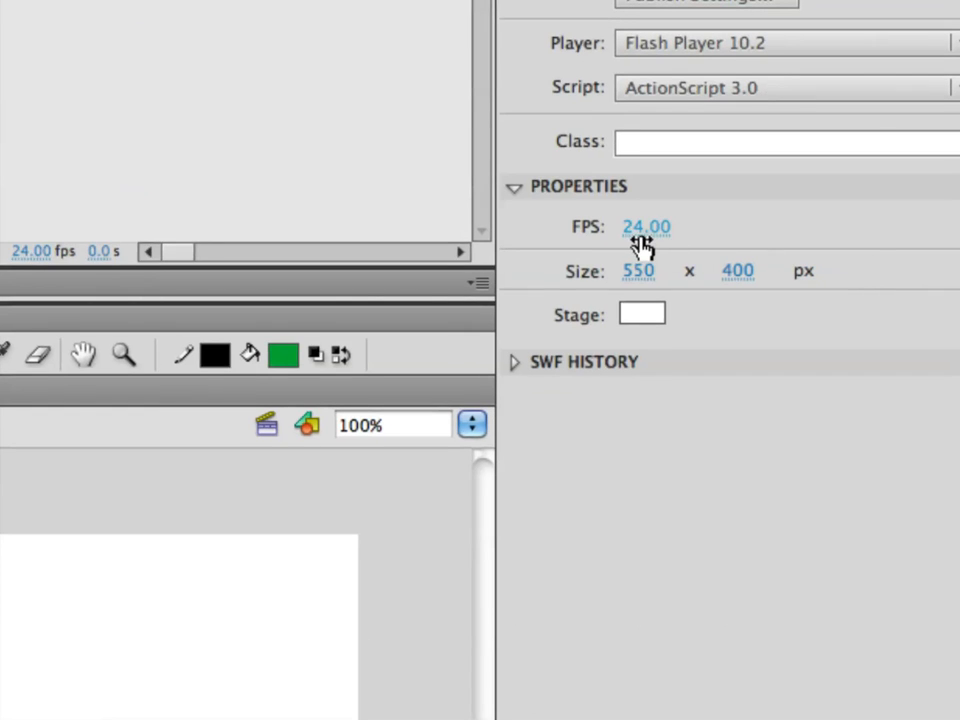
left_click(641, 244)
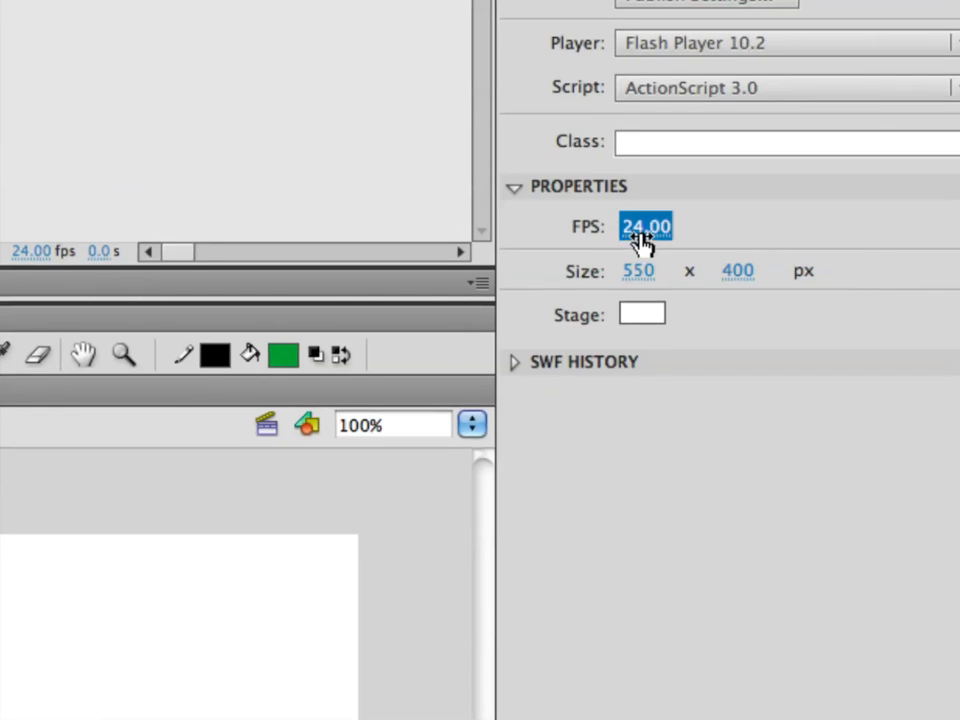
type("30")
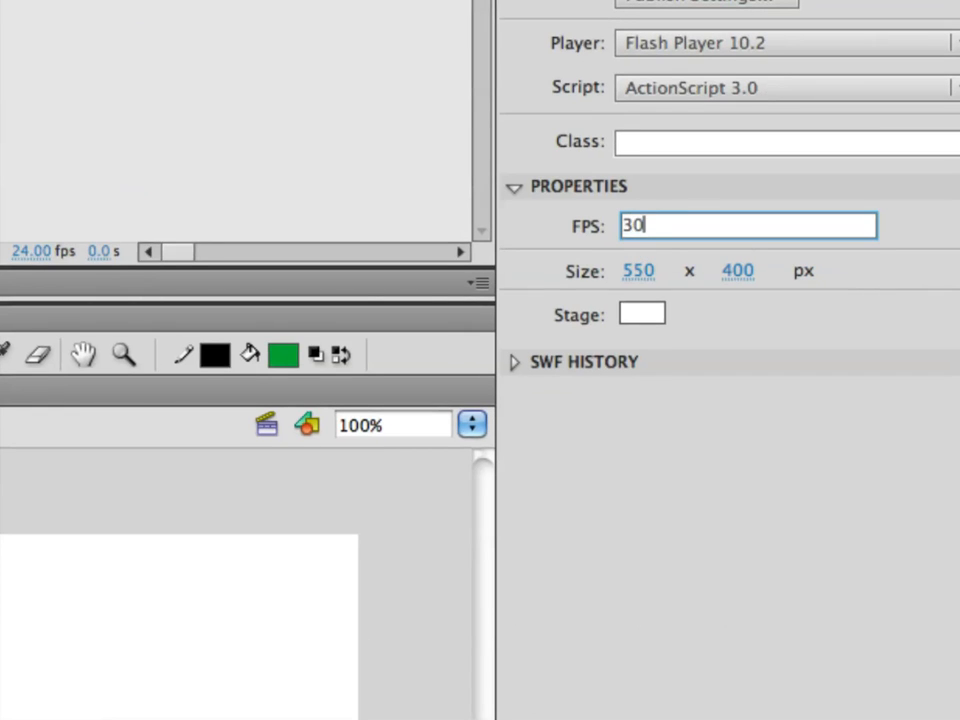
key("Return")
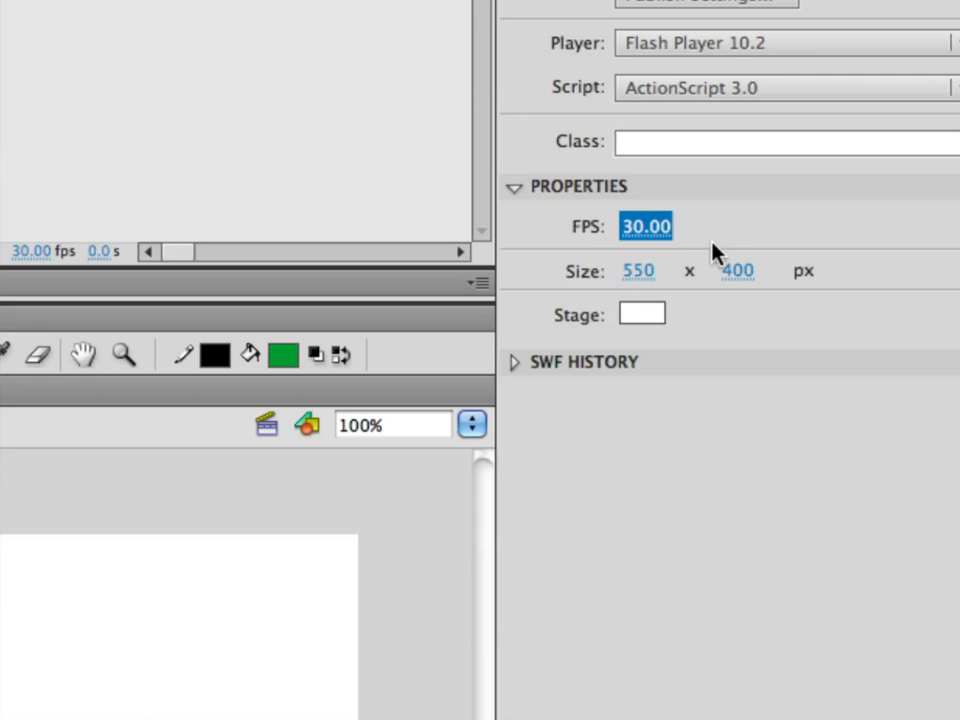
Set the stage size to 640 px wide by 480 px high.
left_click(637, 272)
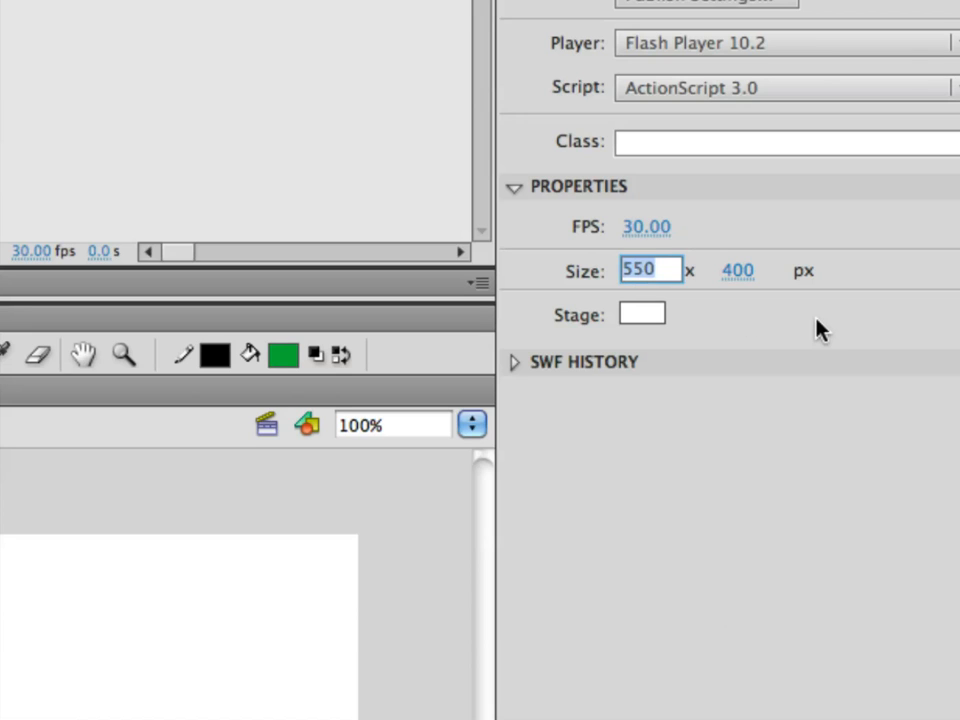
type("640")
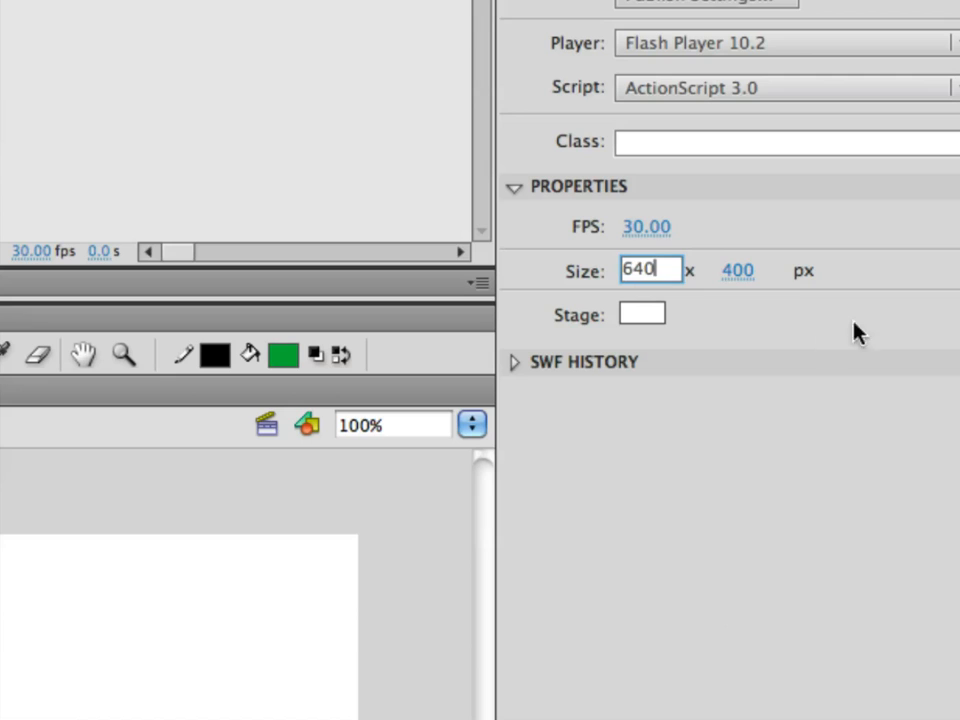
left_click(738, 271)
type("480")
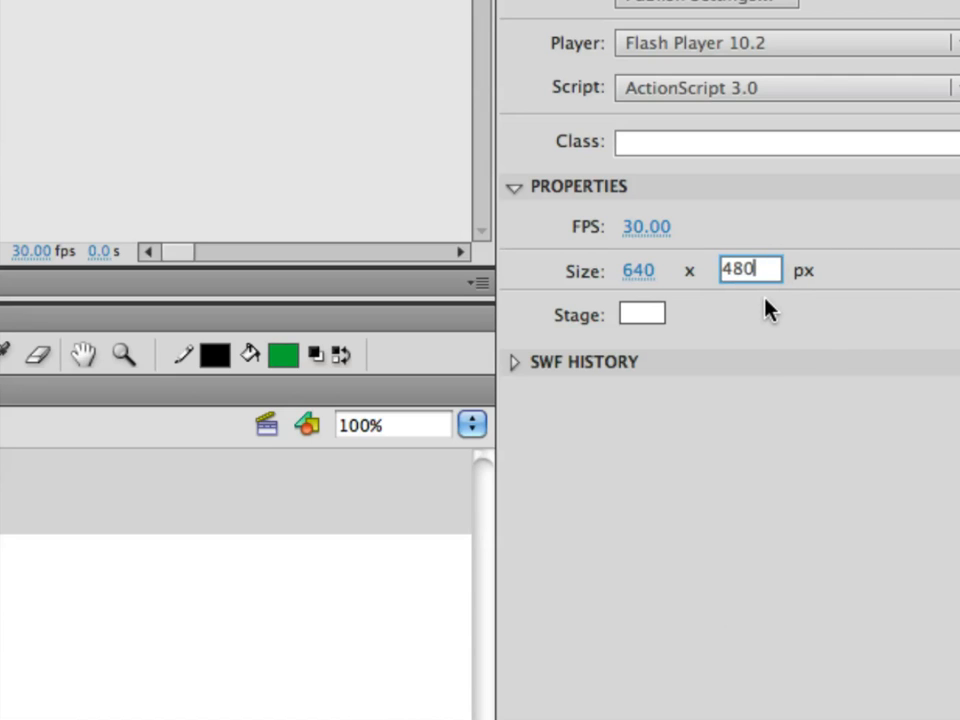
key("Return")
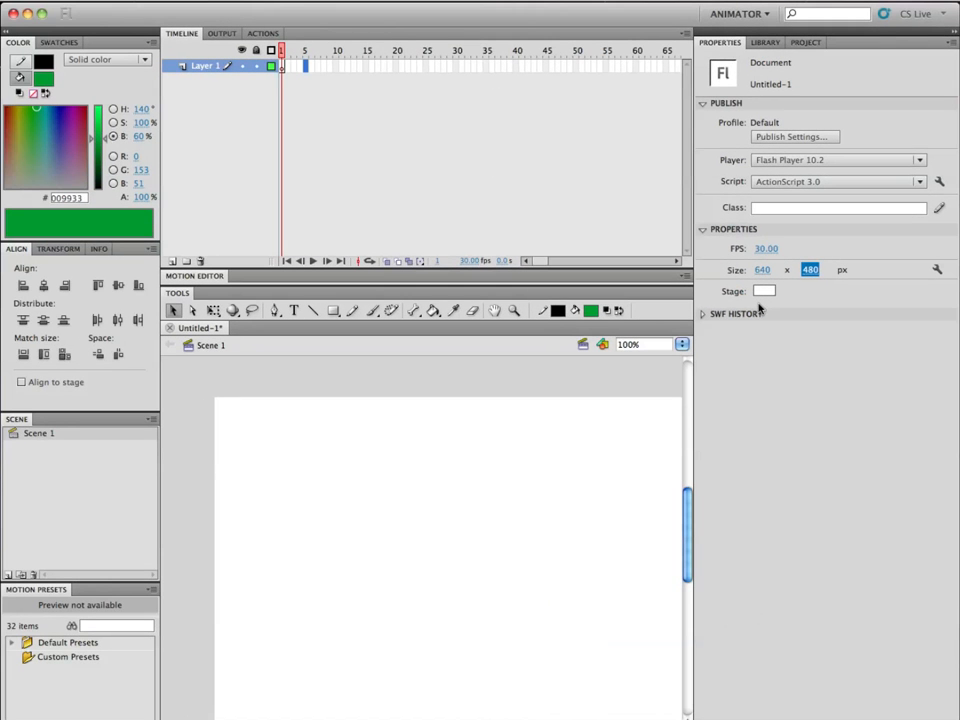
Draw a green rectangle with a black outline, about 133 by 97 px, near the stage's left edge with the Rectangle tool.
left_click_drag(518, 491, 445, 456)
key("space")
left_click_drag(484, 491, 456, 465)
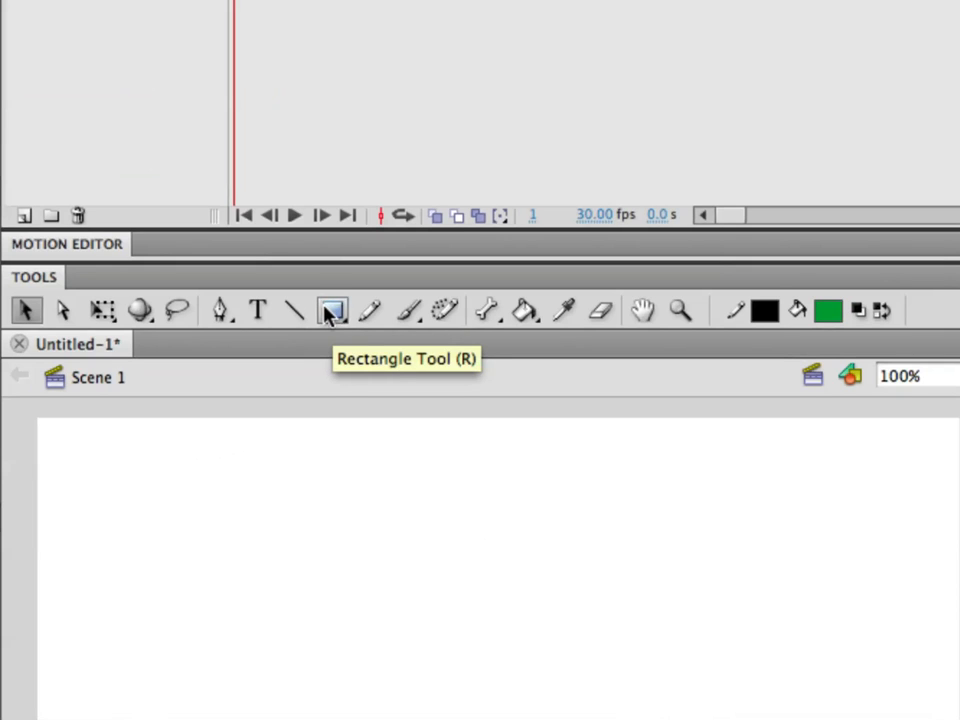
left_click(333, 313)
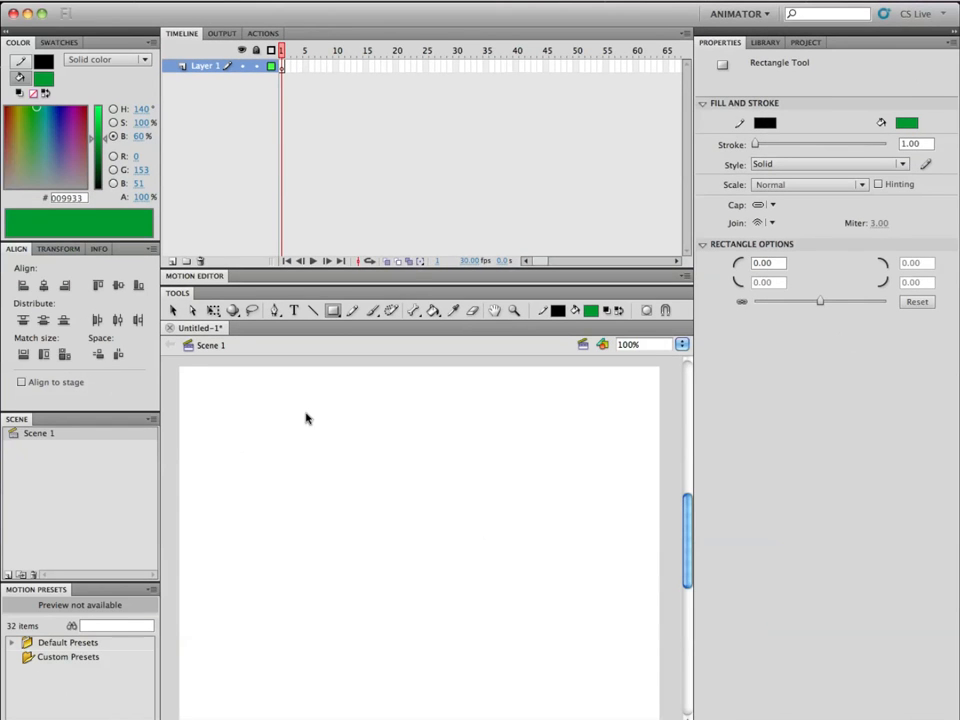
left_click_drag(189, 486, 289, 558)
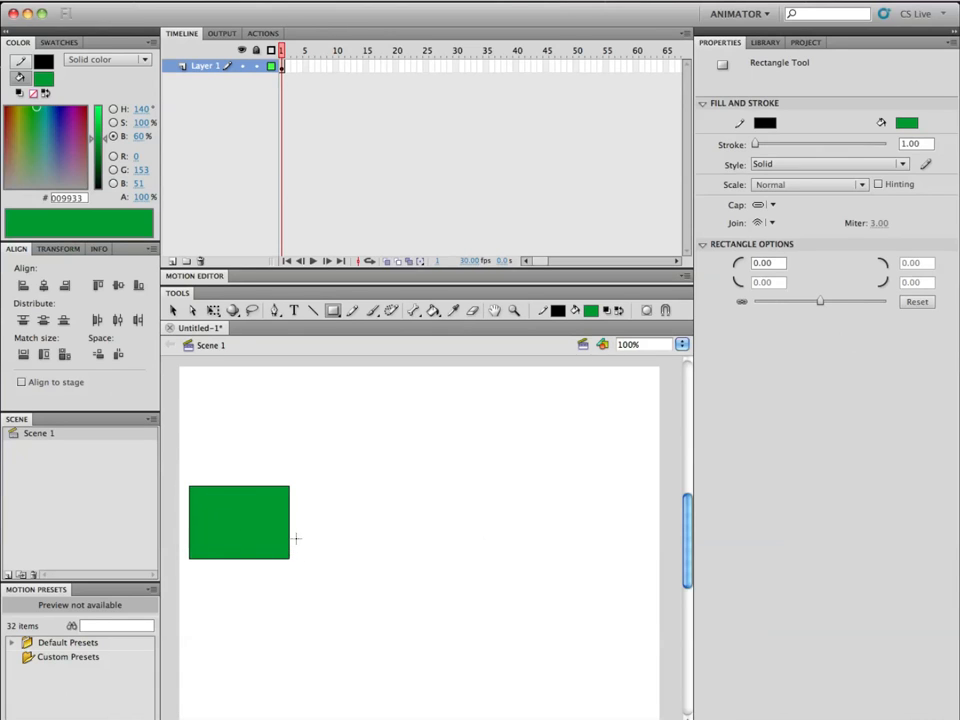
Try pulling the rectangle's upper-right corner outward with the Subselection tool, and undo the change.
left_click(253, 530)
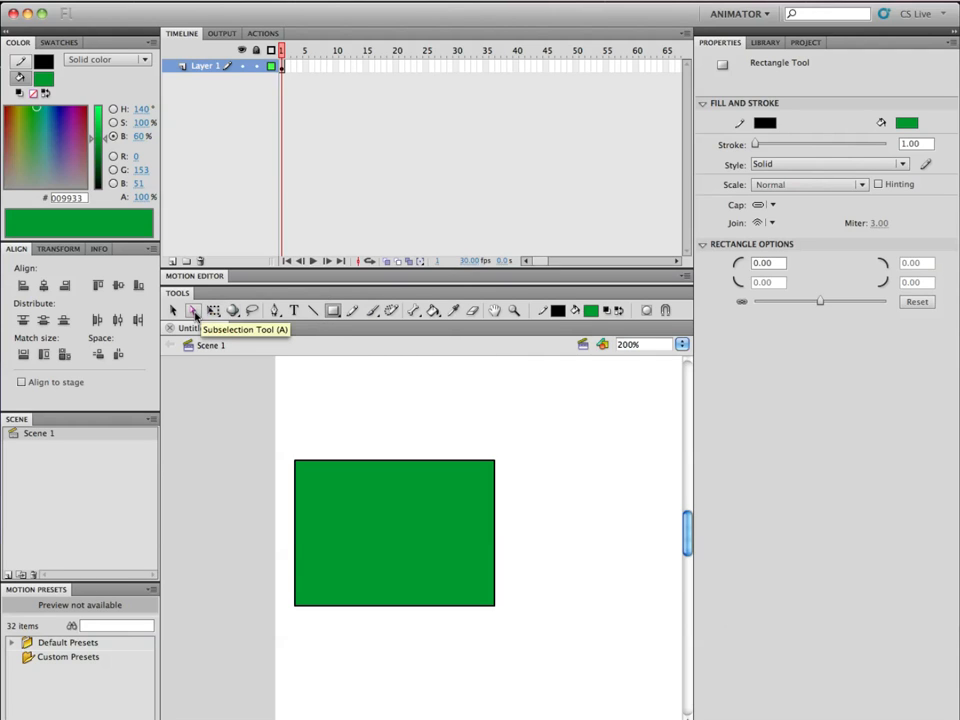
left_click(194, 312)
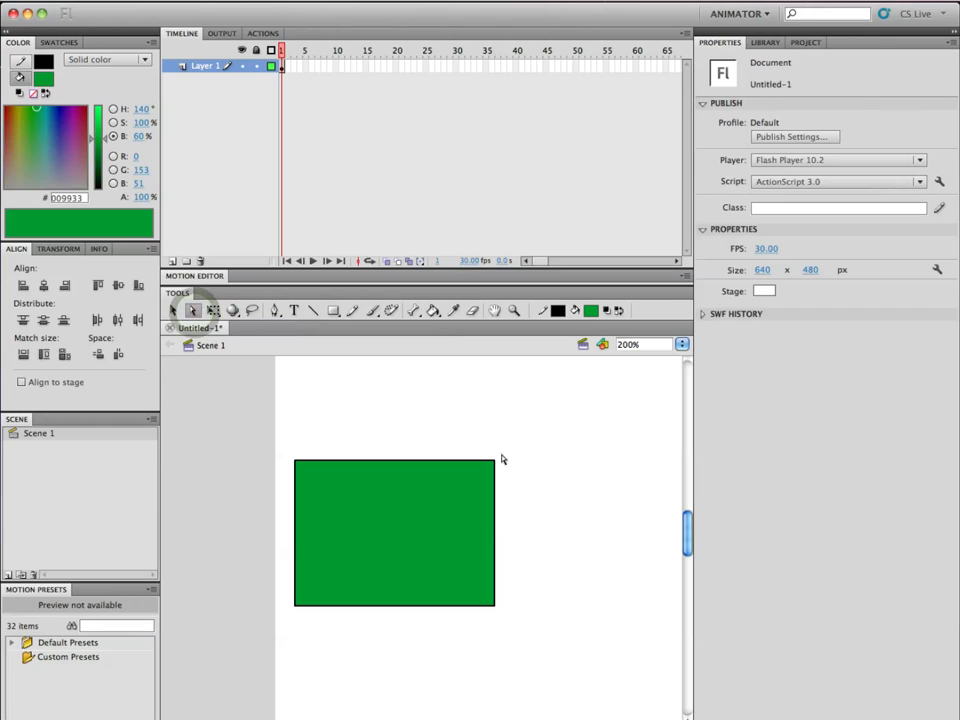
left_click_drag(494, 462, 627, 396)
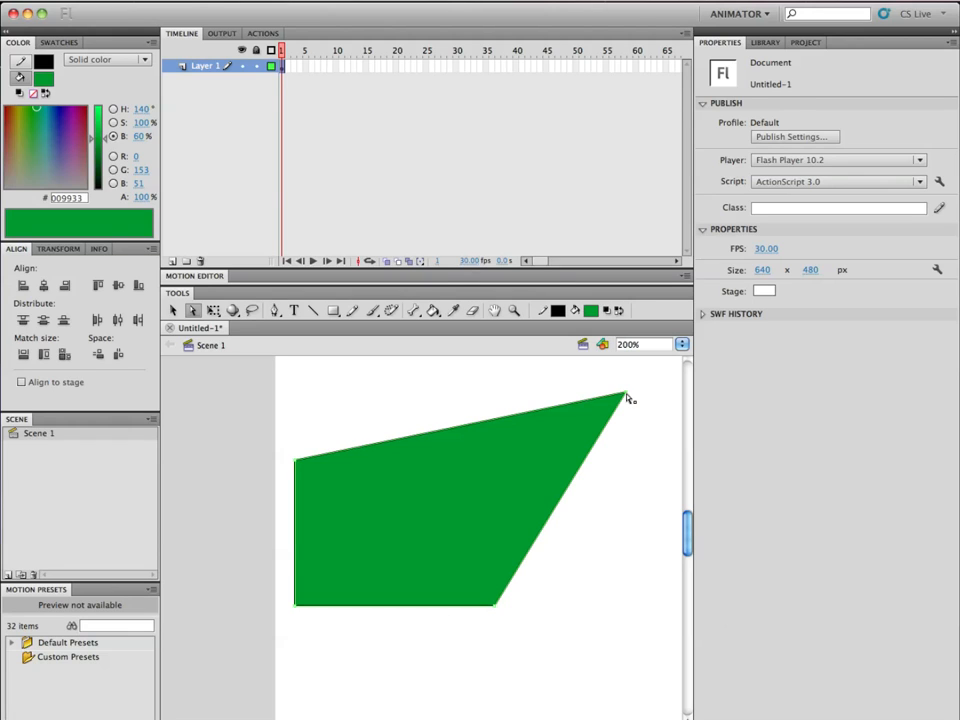
key("super+z")
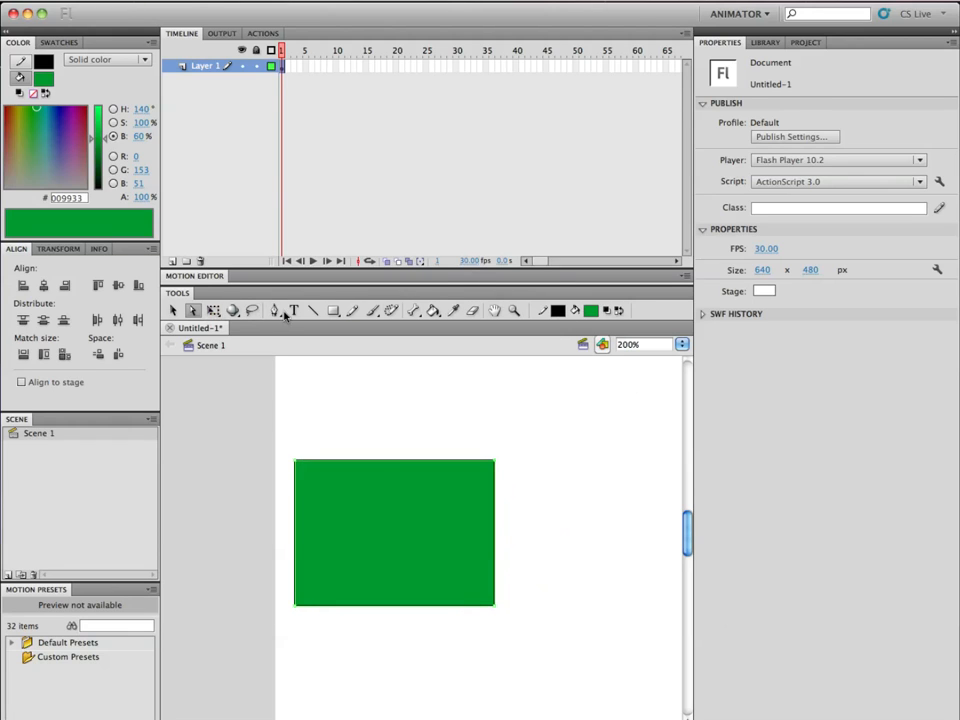
Try converting the rectangle's upper-right anchor point to a curve and bending its upper handle inward, and undo these changes.
left_click_drag(275, 311, 330, 360)
left_click_drag(494, 461, 588, 531)
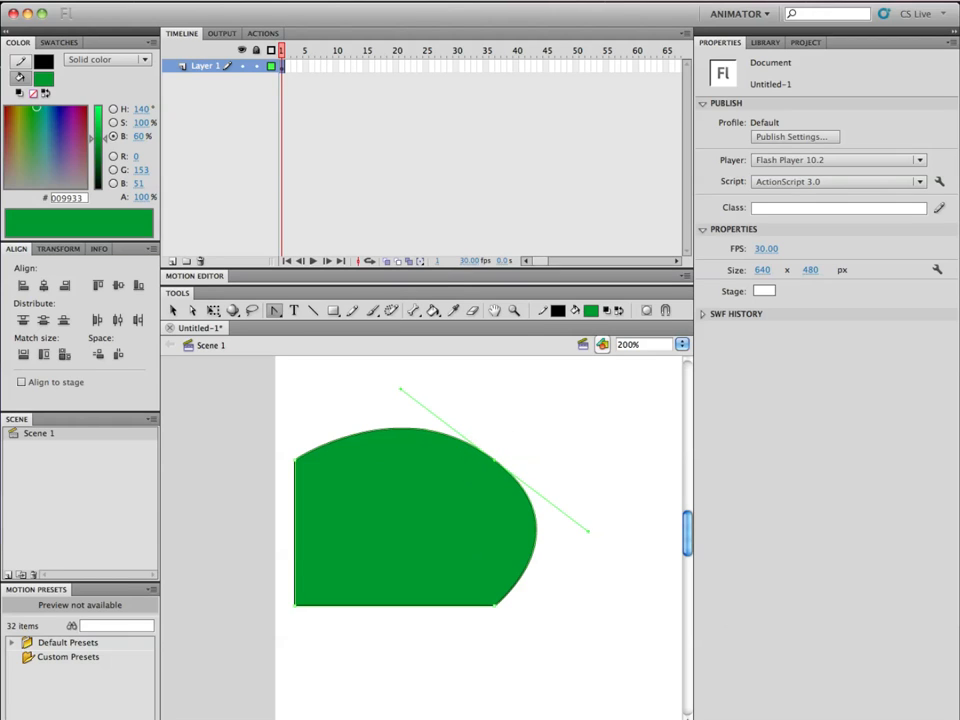
left_click_drag(400, 388, 430, 540)
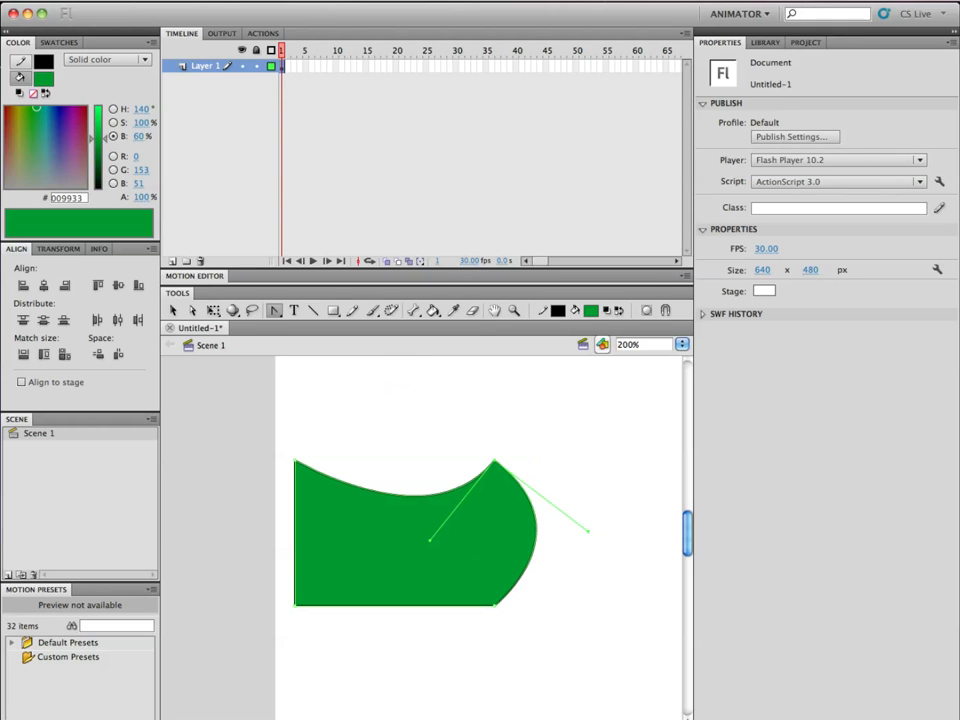
key("super+z")
key("super+z")
key("super+z")
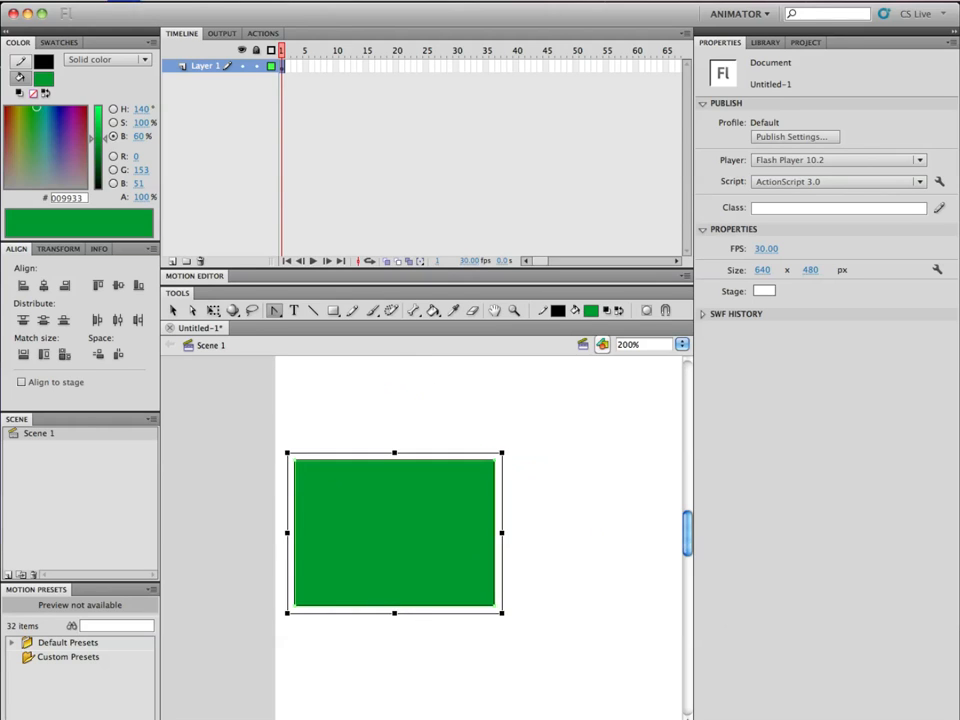
Try moving only the rectangle's green fill down and right, away from its outline, and undo the move.
left_click(174, 310)
left_click(350, 386)
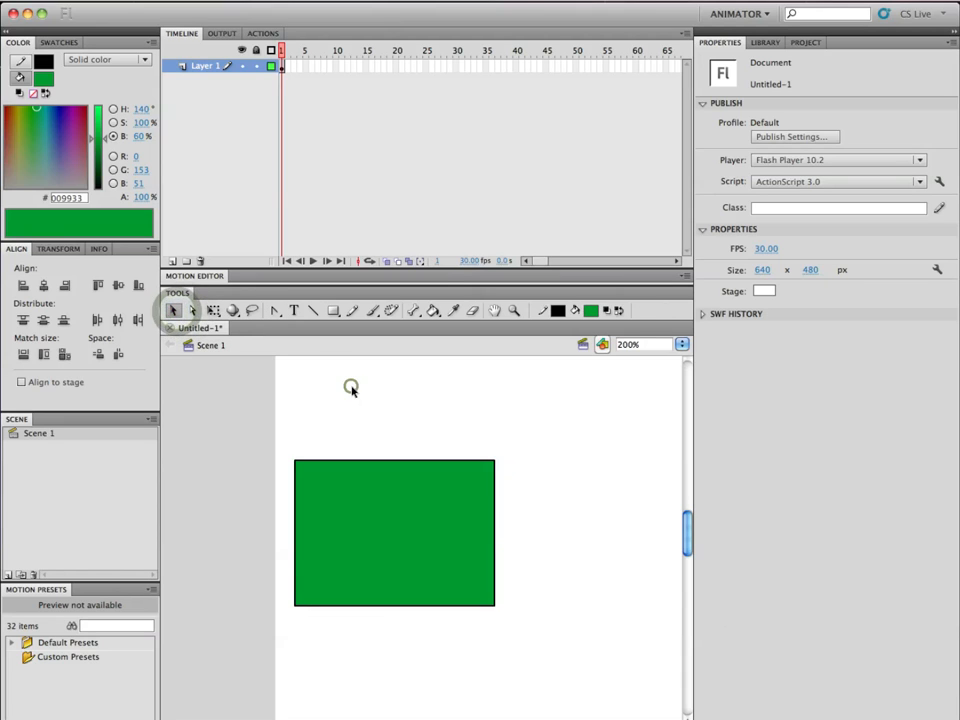
left_click(372, 518)
left_click(372, 518)
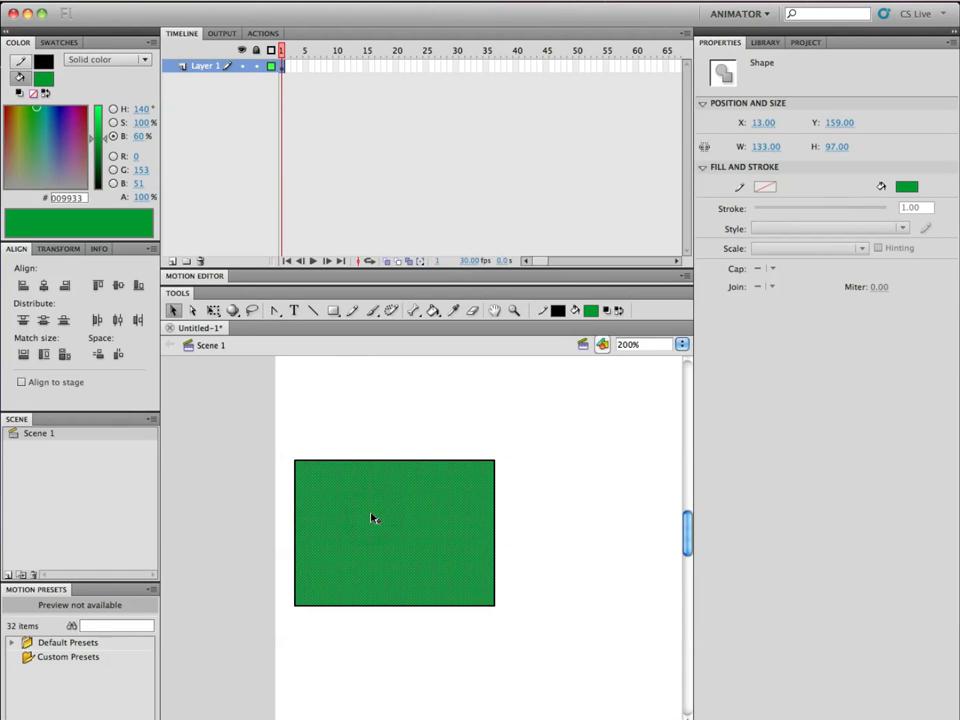
mouse_move(366, 517)
left_mouse_down()
mouse_move(540, 604)
mouse_move(549, 647)
mouse_move(516, 671)
mouse_move(516, 607)
left_mouse_up()
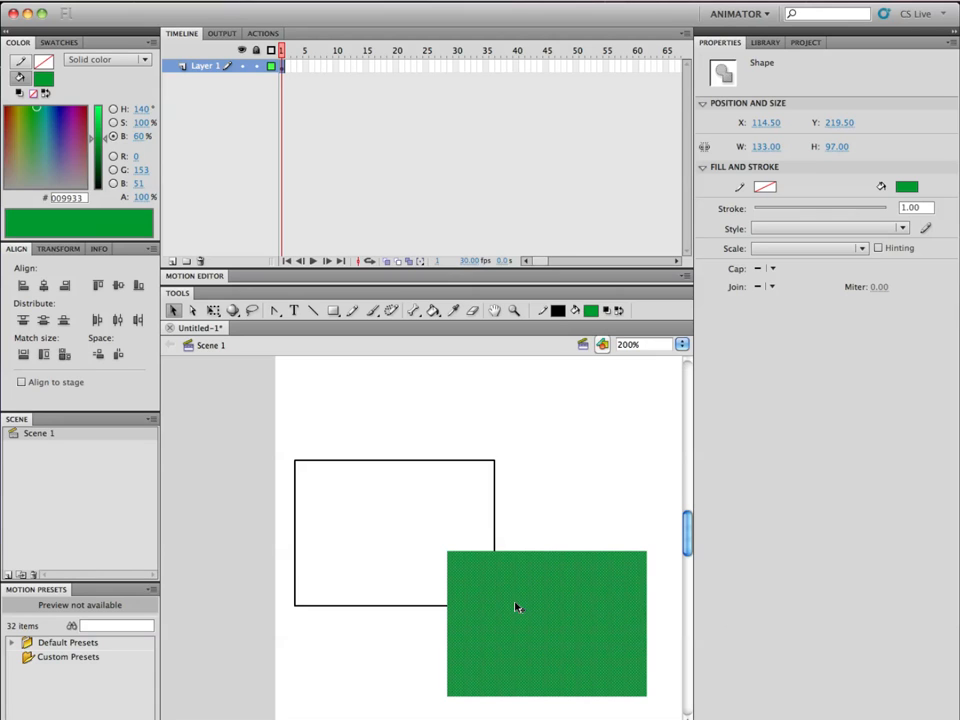
key("ctrl+z")
Separate a piece about 43 by 56 px from the rectangle's upper-right corner and move it horizontally to the right, then deselect it.
left_click_drag(421, 403, 549, 542)
left_click_drag(461, 510, 615, 510)
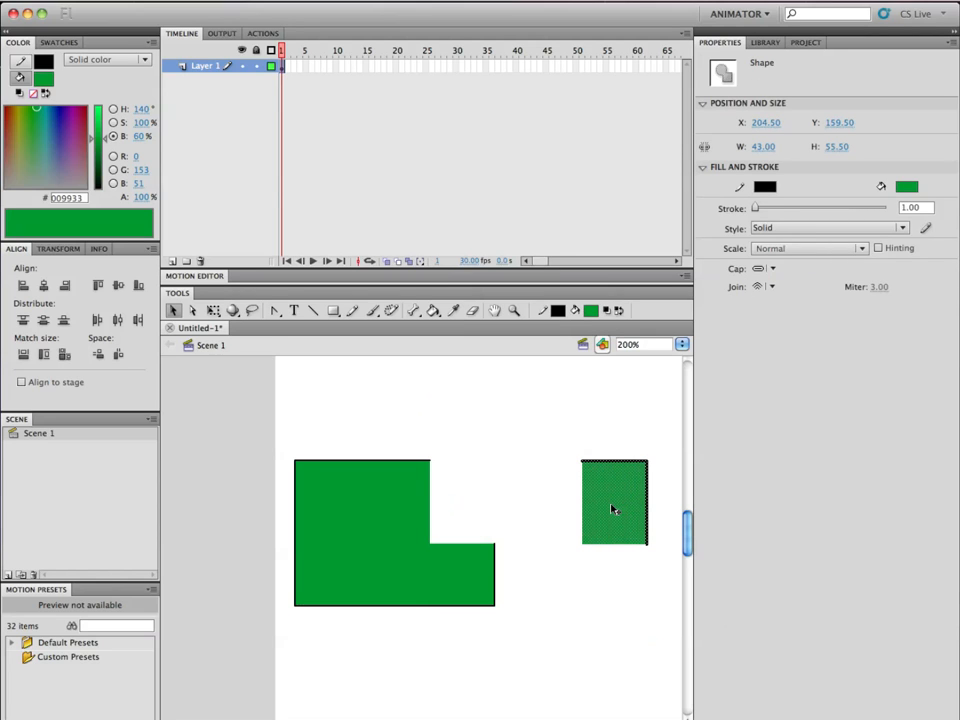
left_click(543, 576)
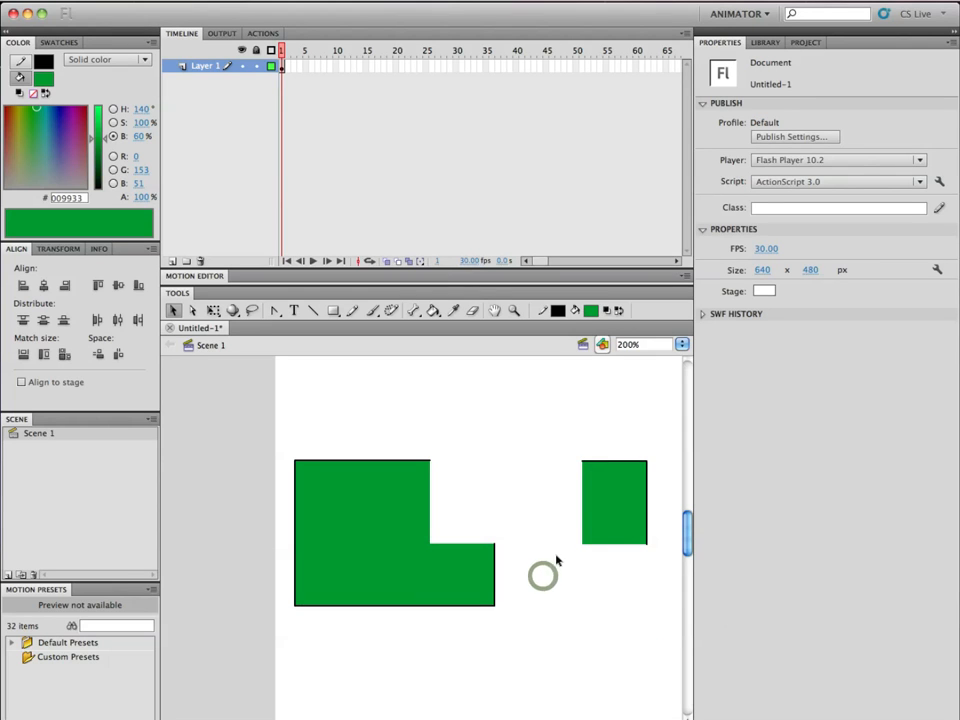
Pull the detached piece's lower-left corner down and left with the Subselection tool, making the piece about 66 by 87 px.
left_click(583, 542)
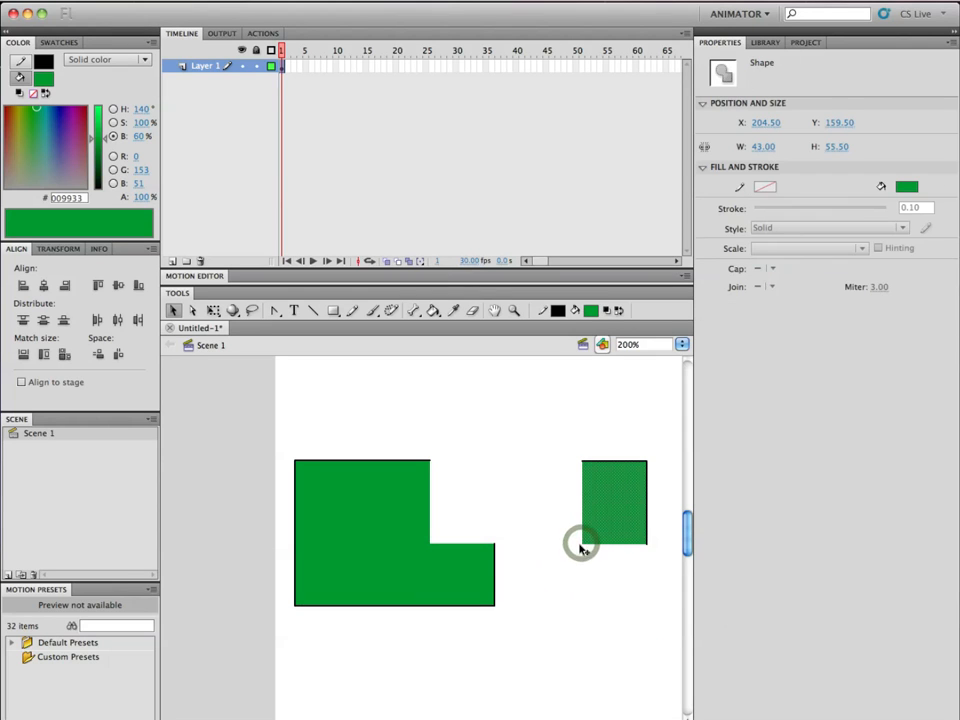
key("a")
left_click_drag(584, 546, 549, 595)
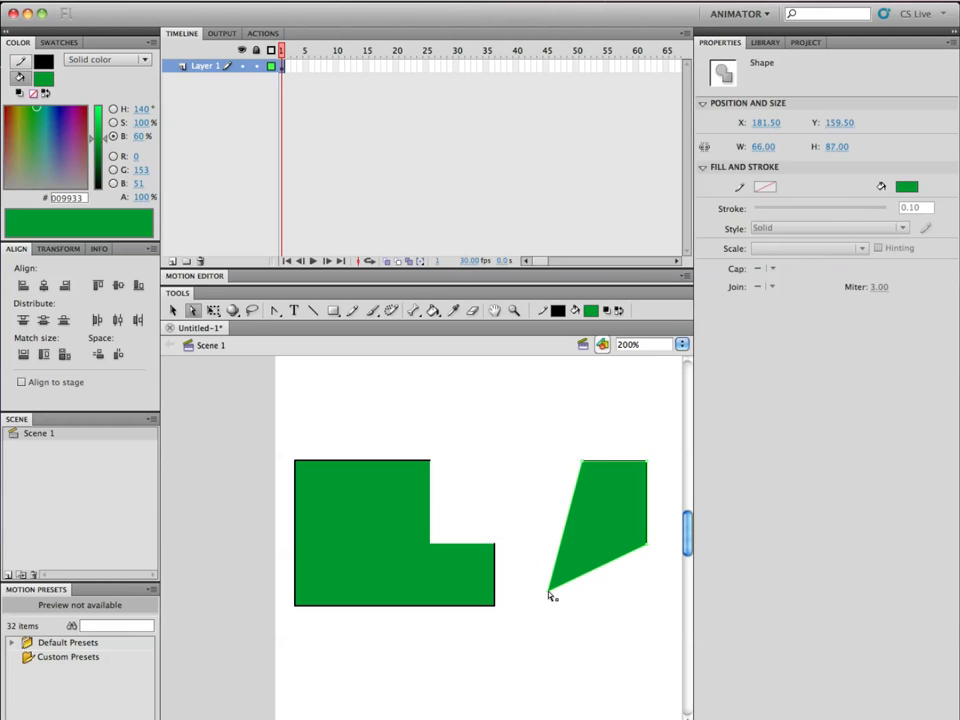
Undo the reshaping, the move and the separation of the corner piece so the green rectangle is whole and deselected.
key("super+z")
key("super+z")
key("super+z")
key("super+z")
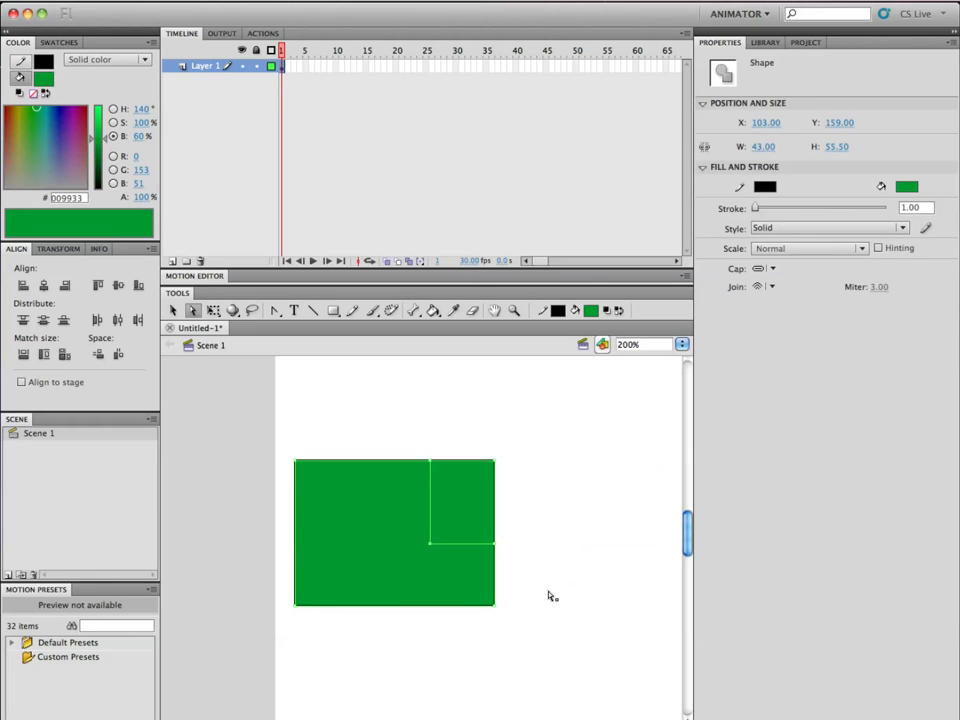
key("super+z")
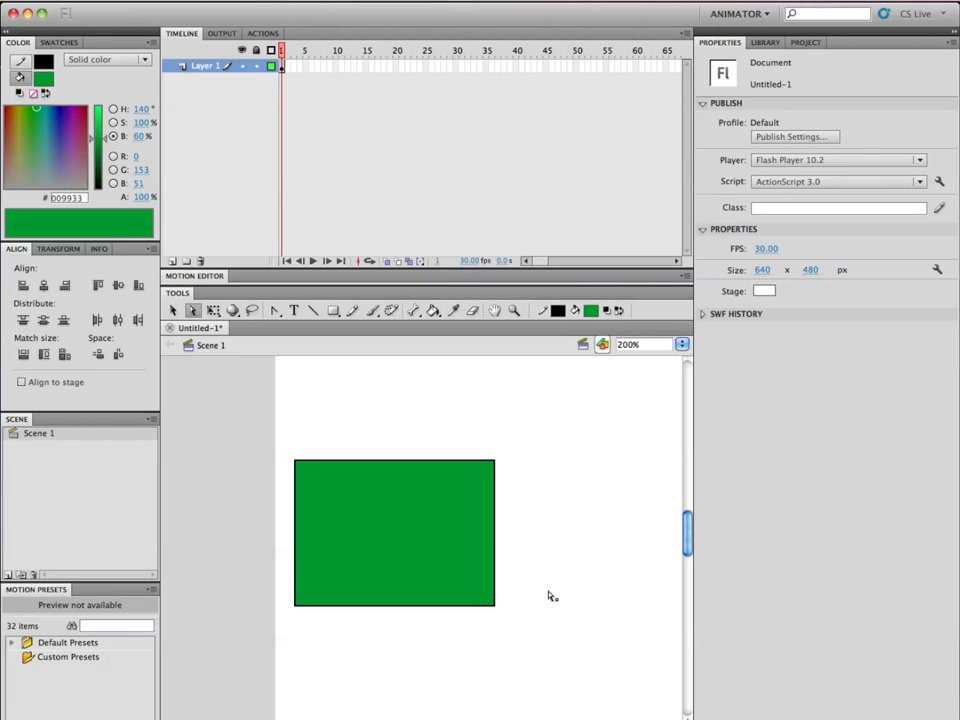
Select the whole rectangle including its outline, move it down and left to X 2.50, Y 183.50, and deselect it.
key("v")
left_click_drag(567, 420, 285, 636)
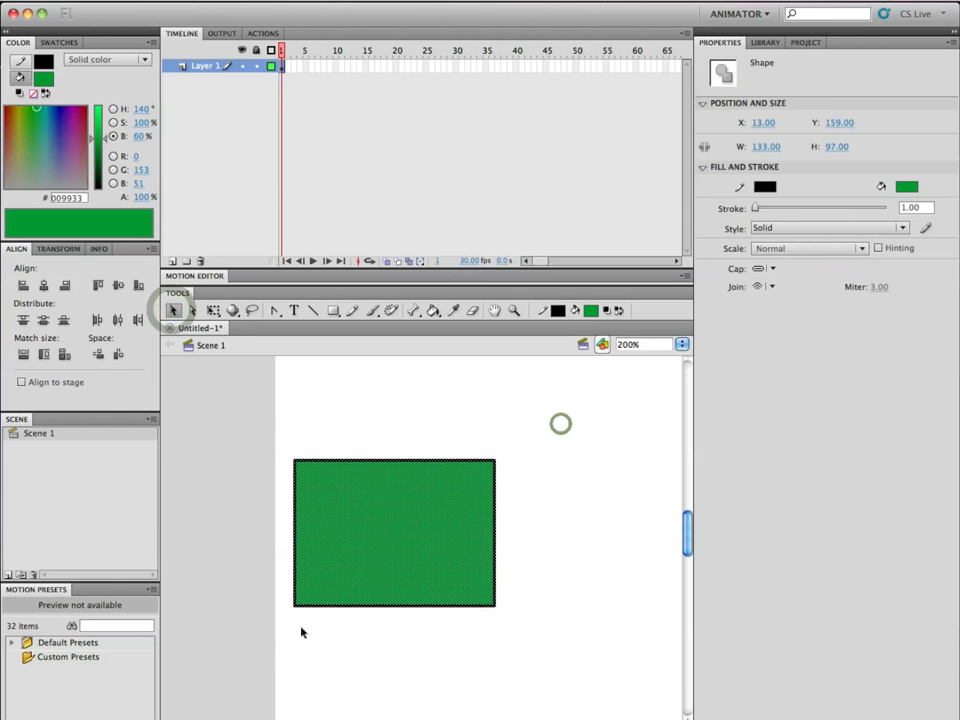
left_click(541, 437)
left_click_drag(553, 398, 266, 669)
left_click_drag(370, 552, 374, 597)
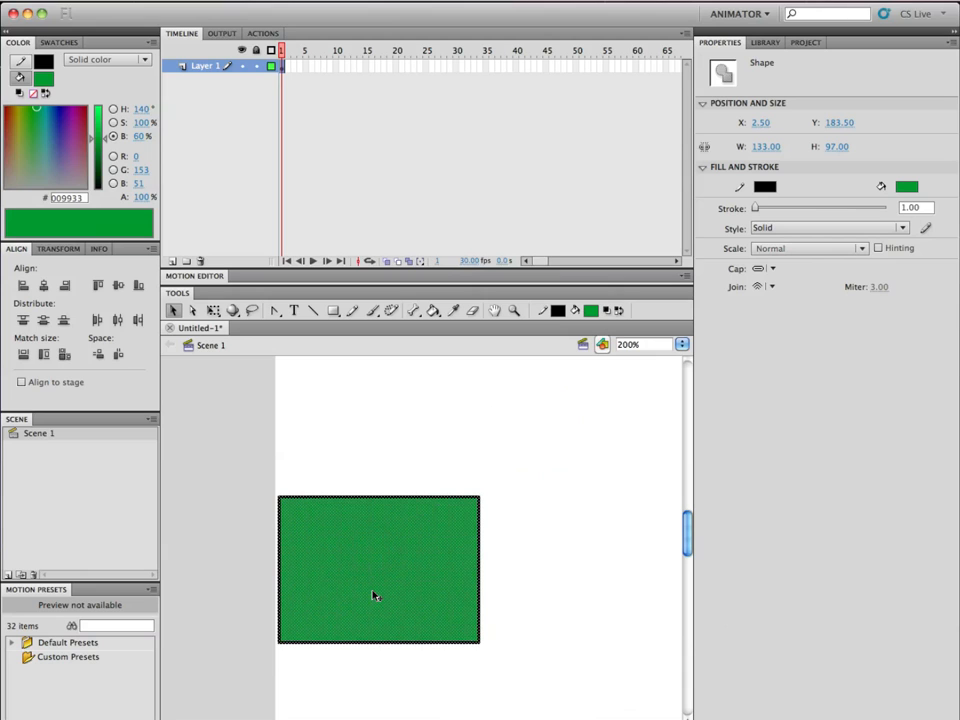
left_click(417, 415)
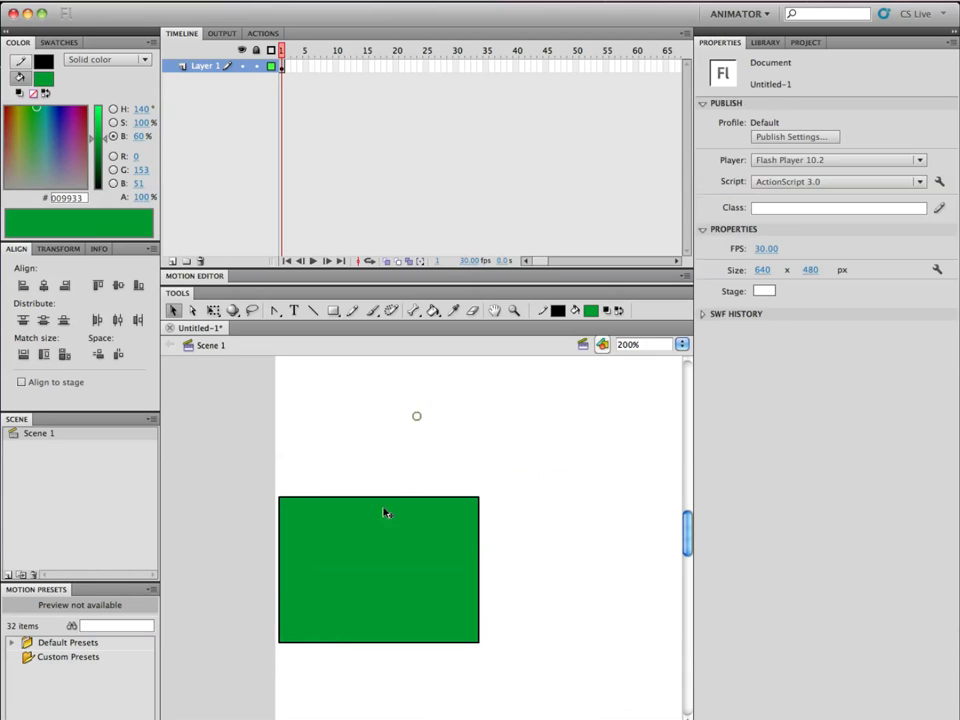
Convert only the rectangle's green fill to a movie clip symbol named rectangle1, expanding the advanced options before confirming.
right_click(374, 548)
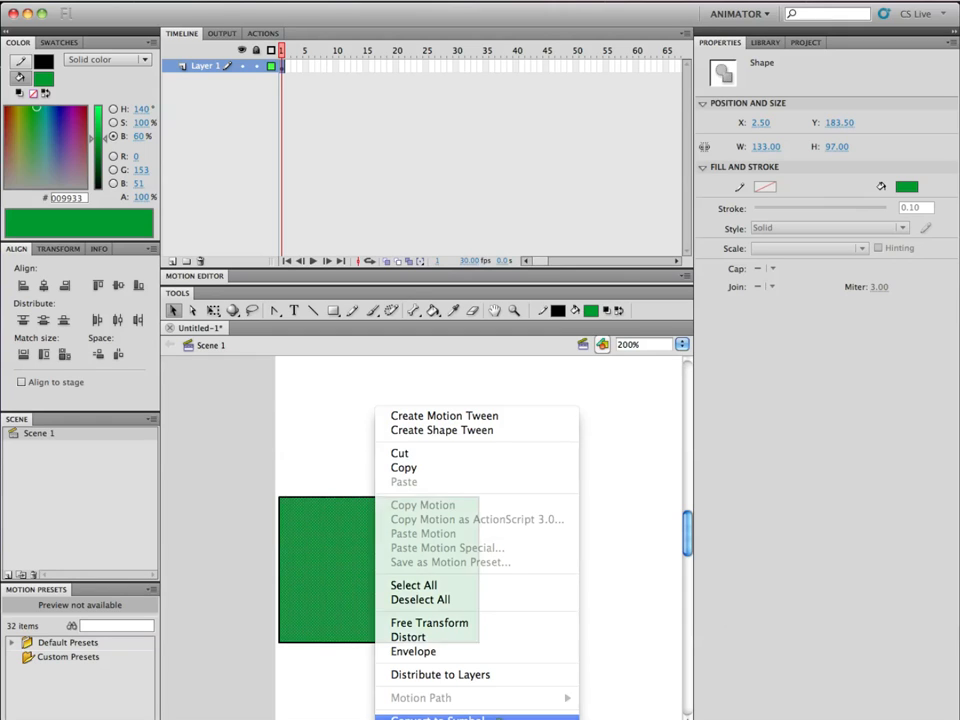
left_click(490, 717)
type("rectangle")
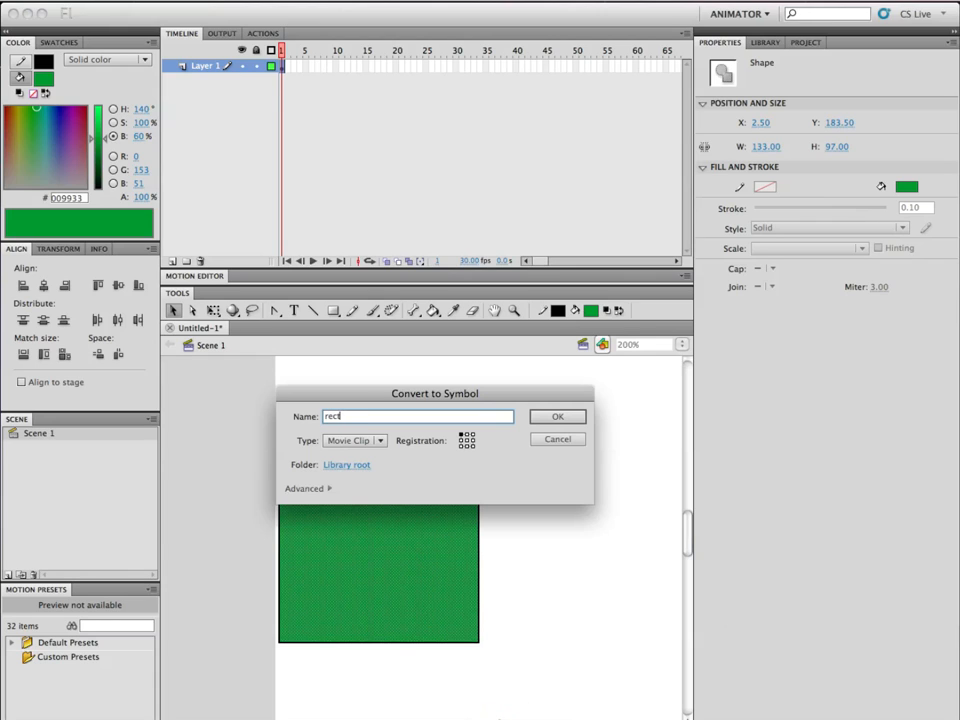
type("1")
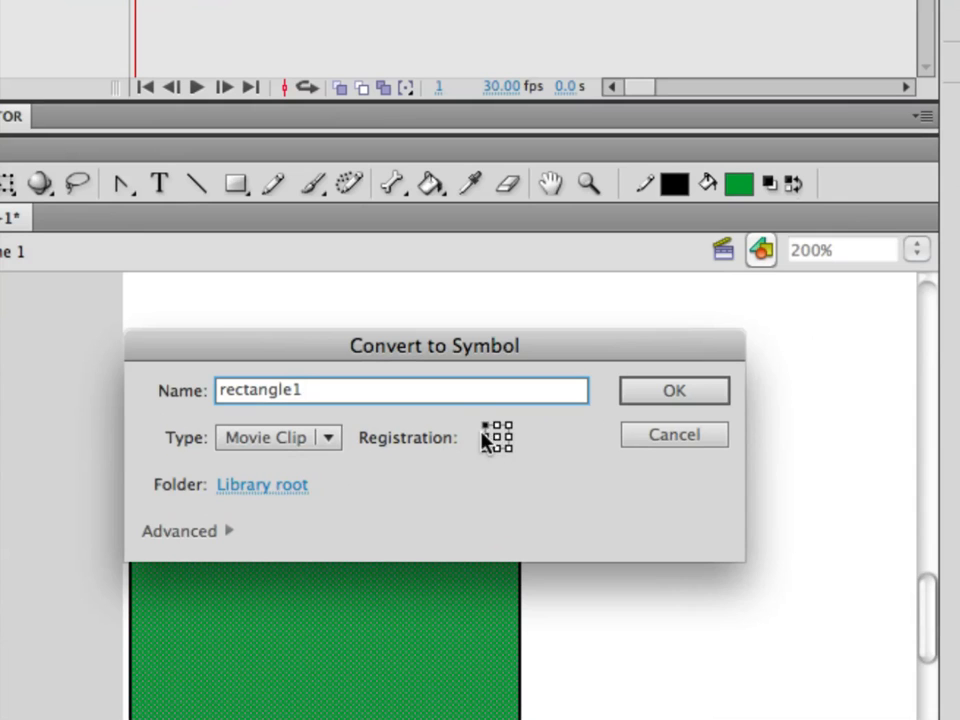
left_click(214, 531)
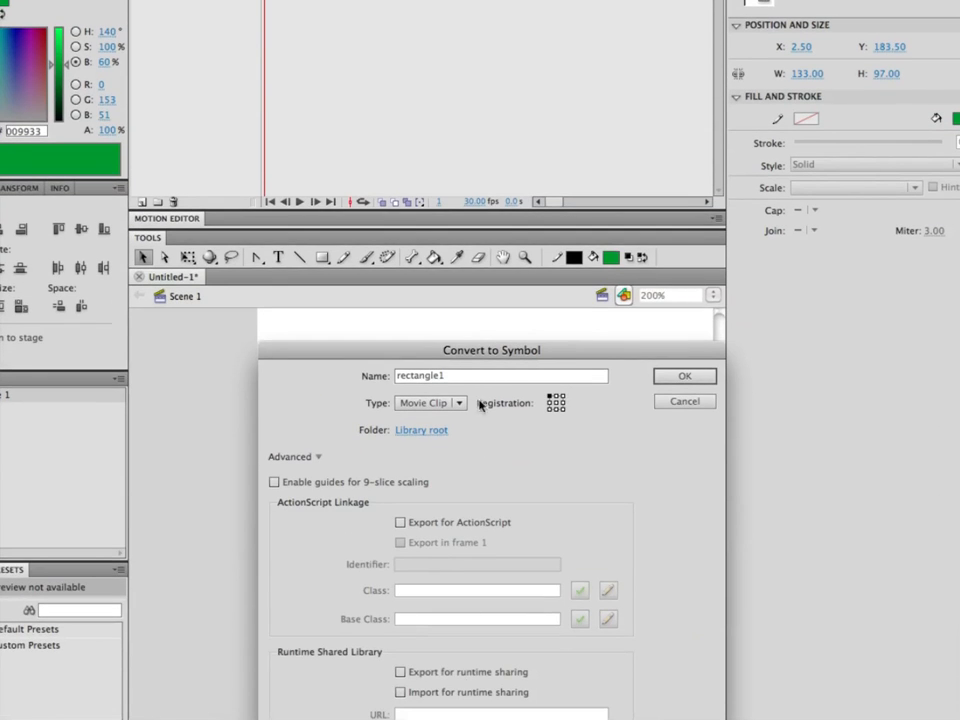
left_click_drag(521, 352, 539, 133)
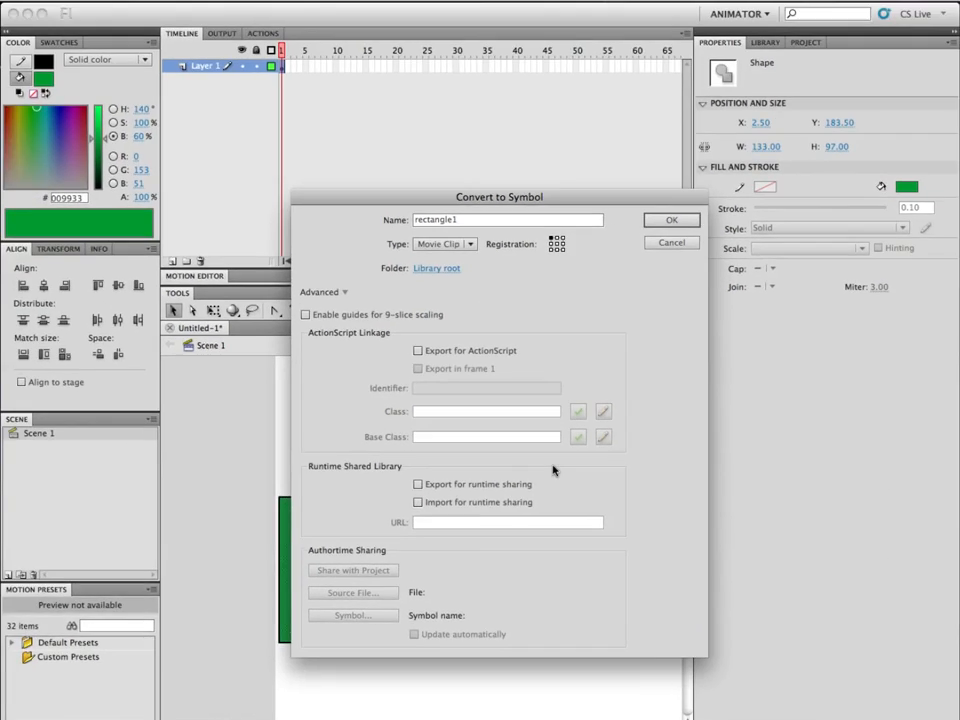
left_click(684, 224)
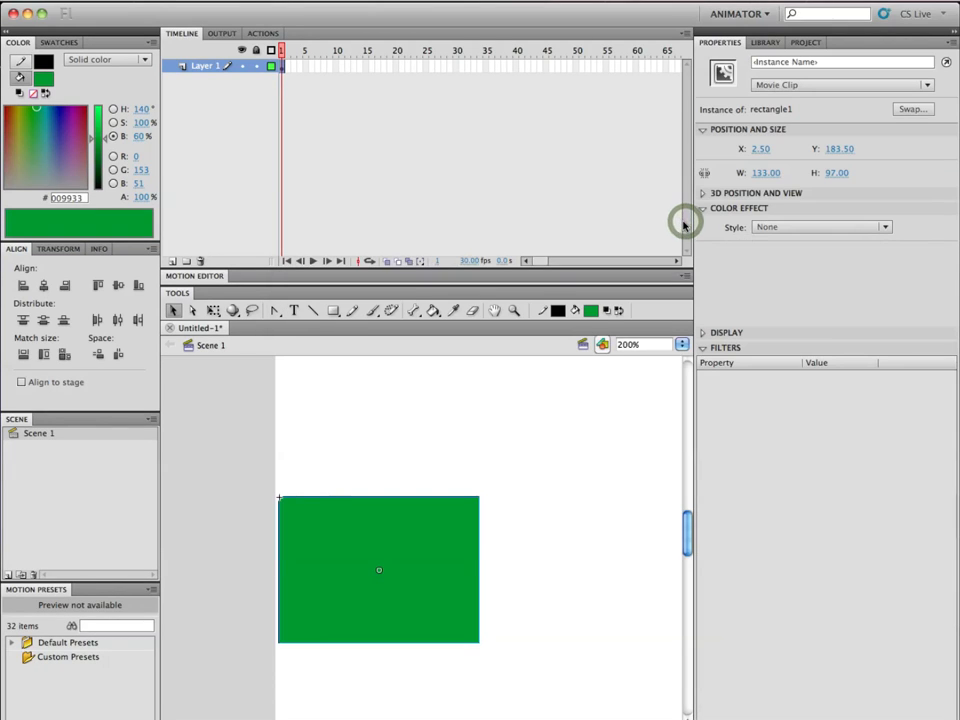
Show the library, try moving the rectangle1 instance away from its leftover outline, and undo both the move and the symbol conversion.
left_click(172, 312)
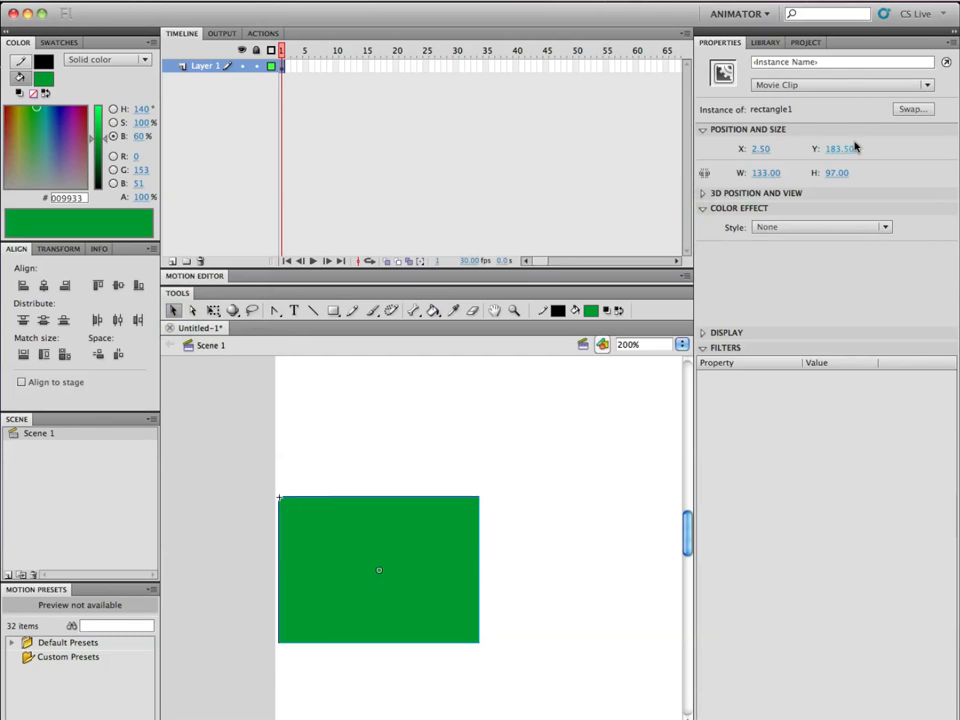
left_click(766, 43)
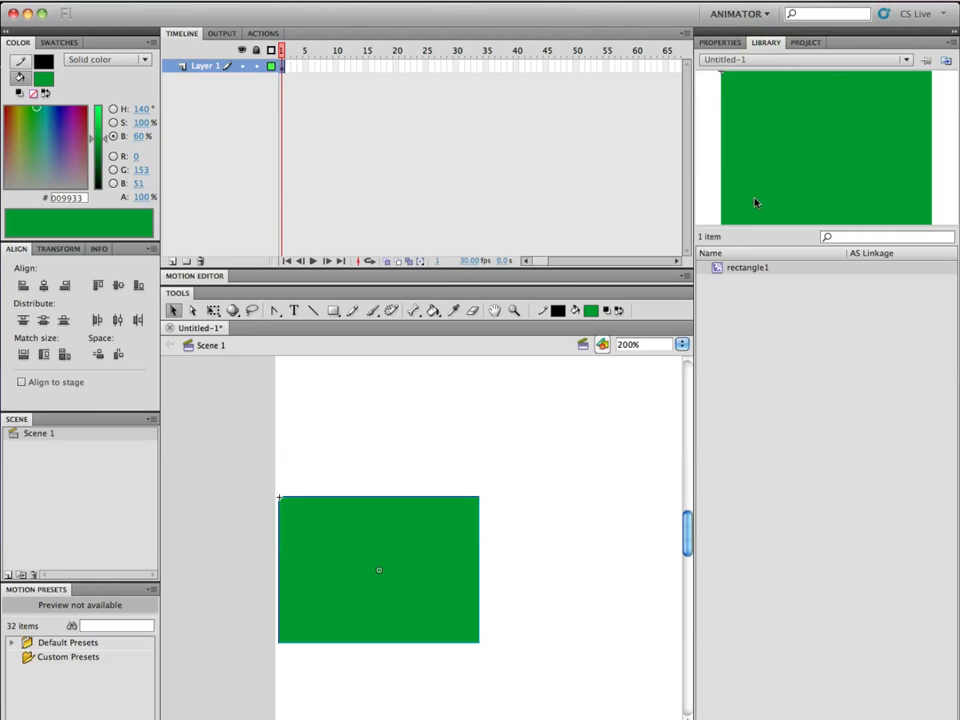
left_click(458, 545, "shift+super")
left_click_drag(496, 544, 354, 517)
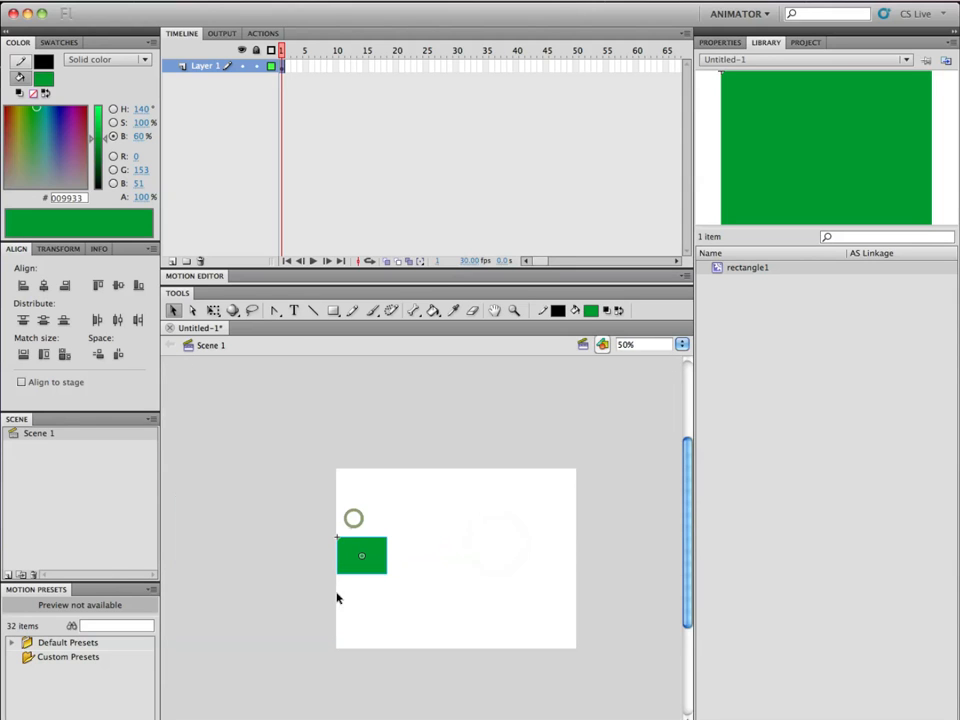
left_click(380, 546, "super")
left_click_drag(507, 554, 358, 538)
mouse_move(253, 561)
left_mouse_down()
mouse_move(424, 553)
mouse_move(480, 538)
left_mouse_up()
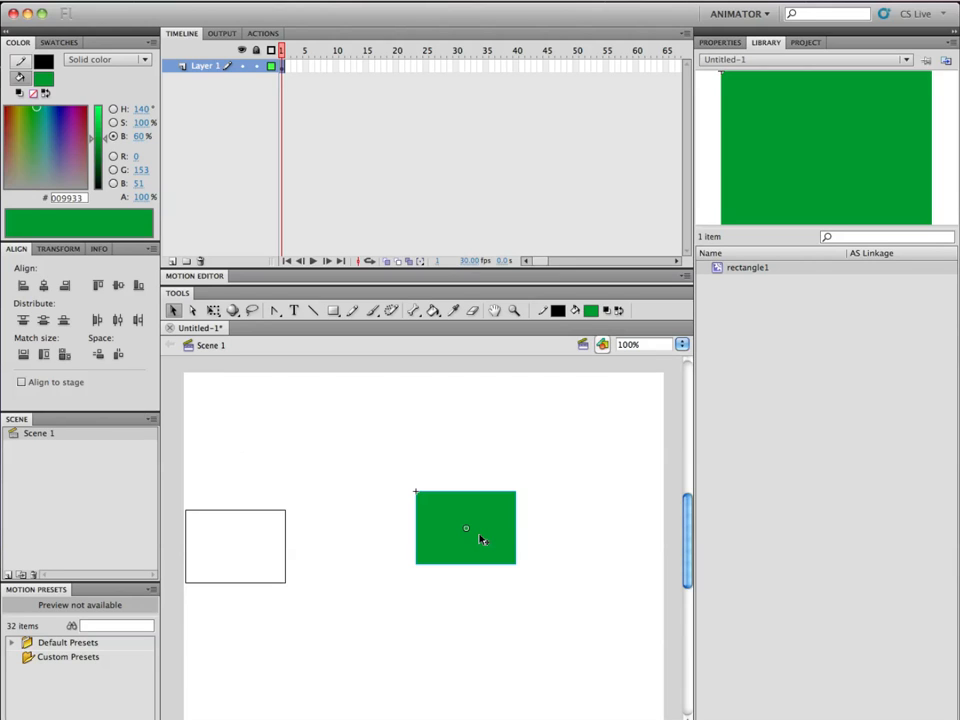
key("super+z")
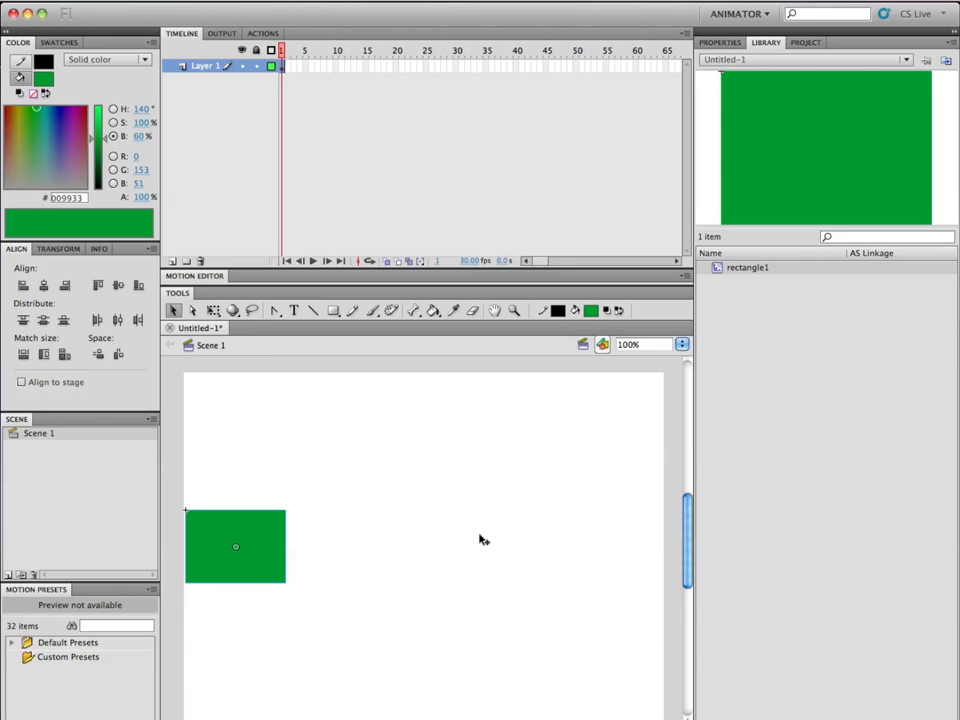
key("super+z")
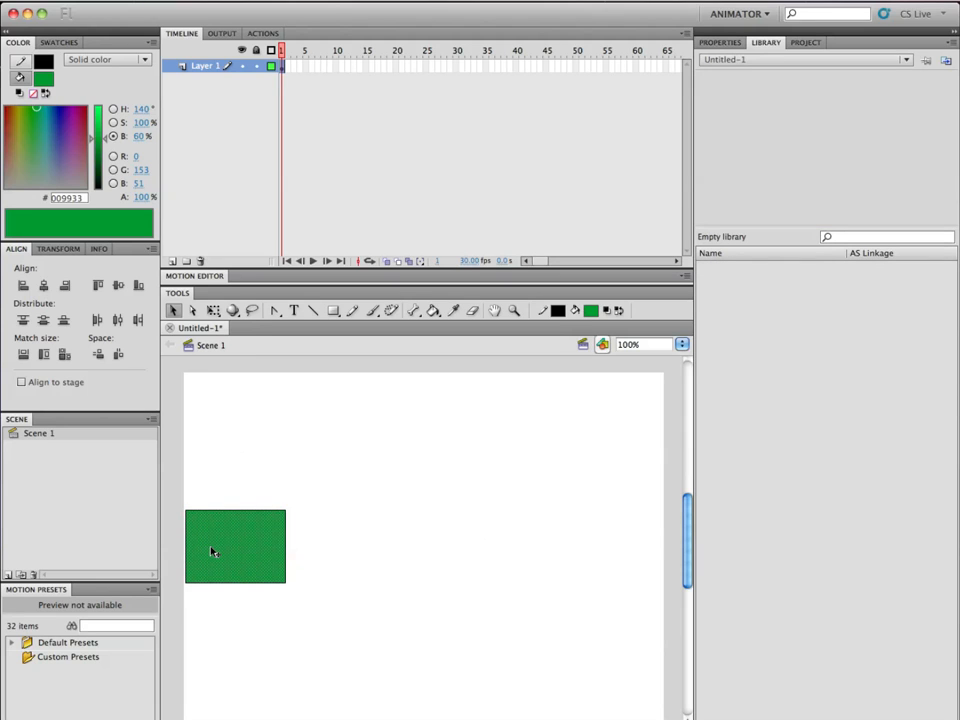
Compare selecting the rectangle together with its outline against selecting only its green fill.
left_click_drag(317, 497, 176, 615)
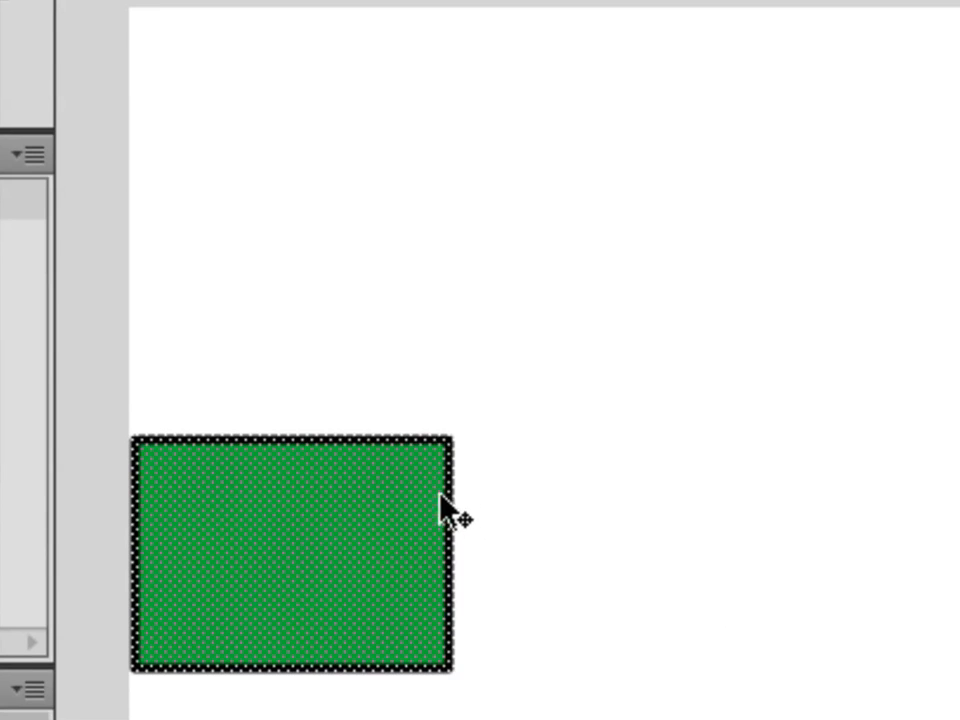
left_click(525, 574)
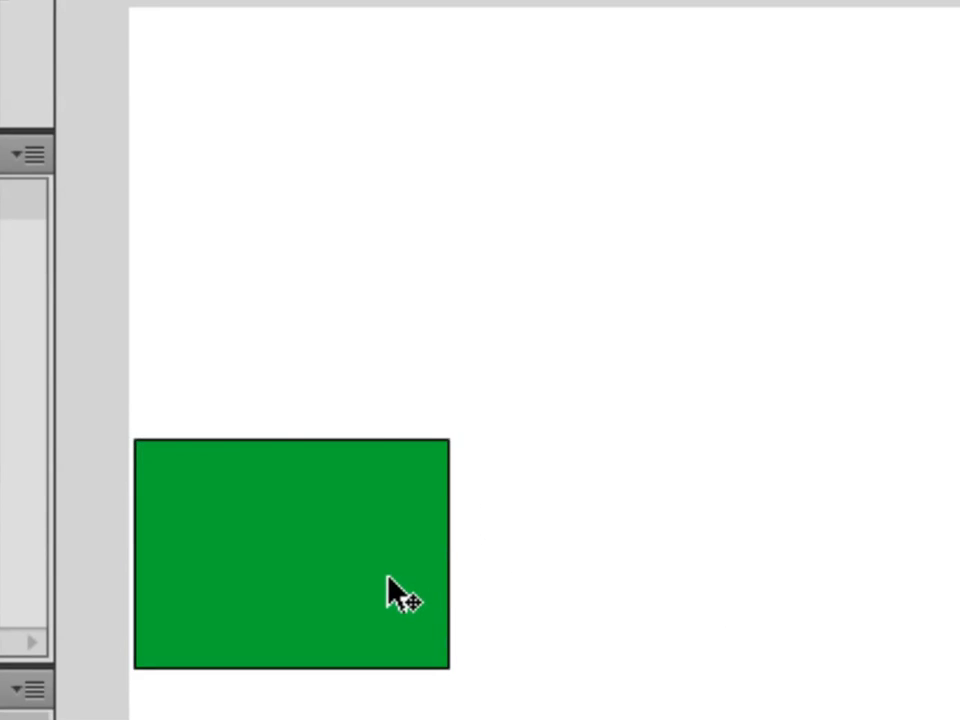
left_click(520, 563)
left_click(391, 559)
left_click(550, 562)
left_click(430, 568)
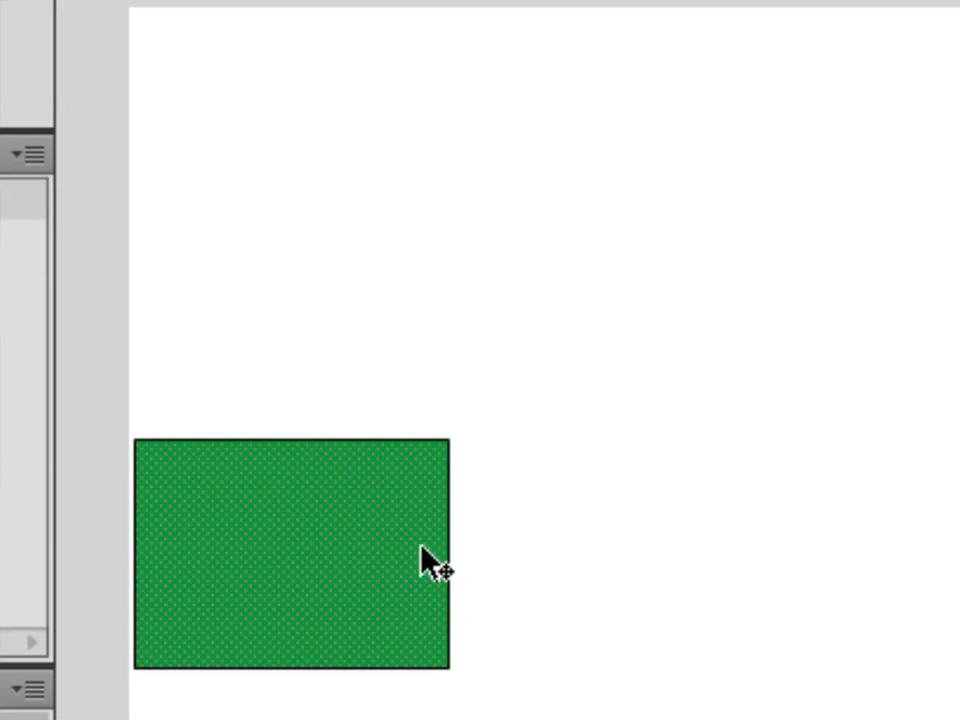
Convert the rectangle with its outline to a movie clip symbol named rectangle1, collapsing the advanced options, and nudge the instance slightly down.
left_click_drag(552, 366, 90, 712)
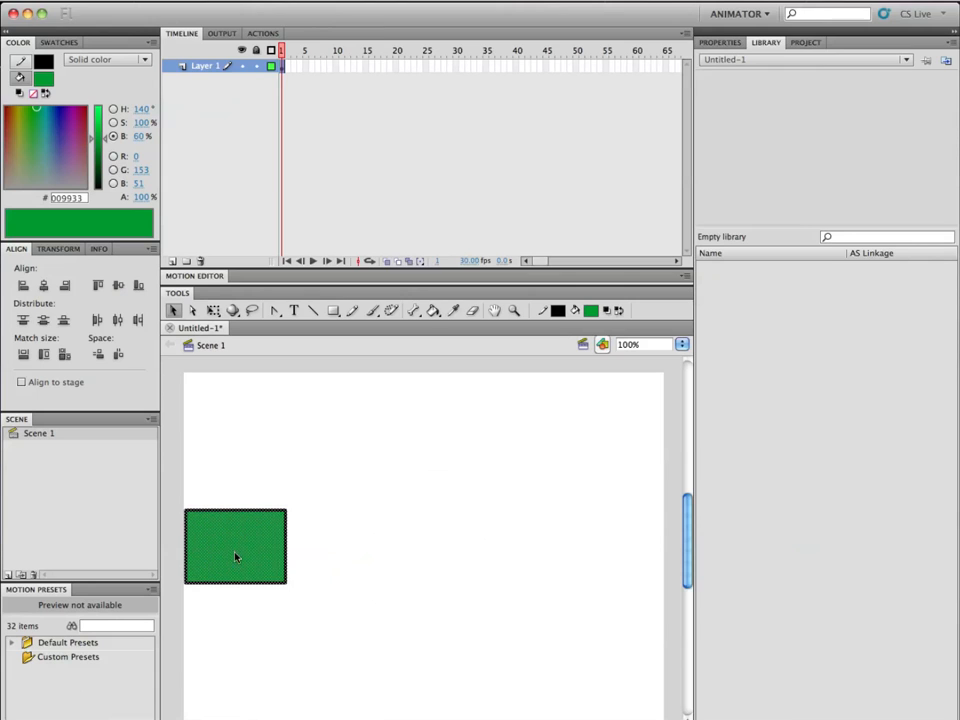
right_click(300, 576)
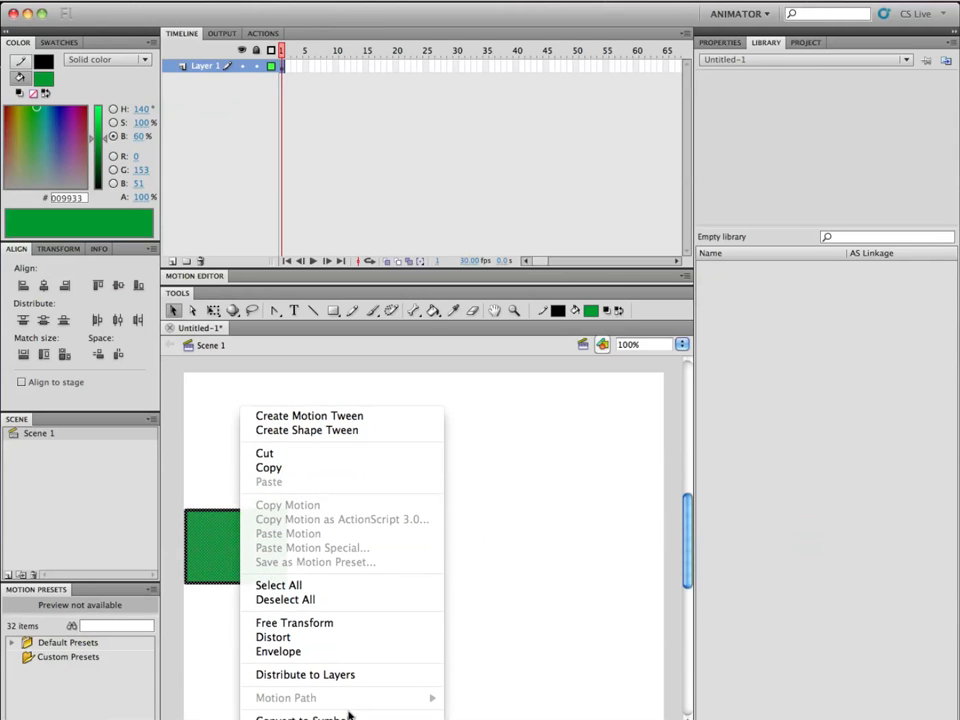
left_click(347, 718)
type("rectan")
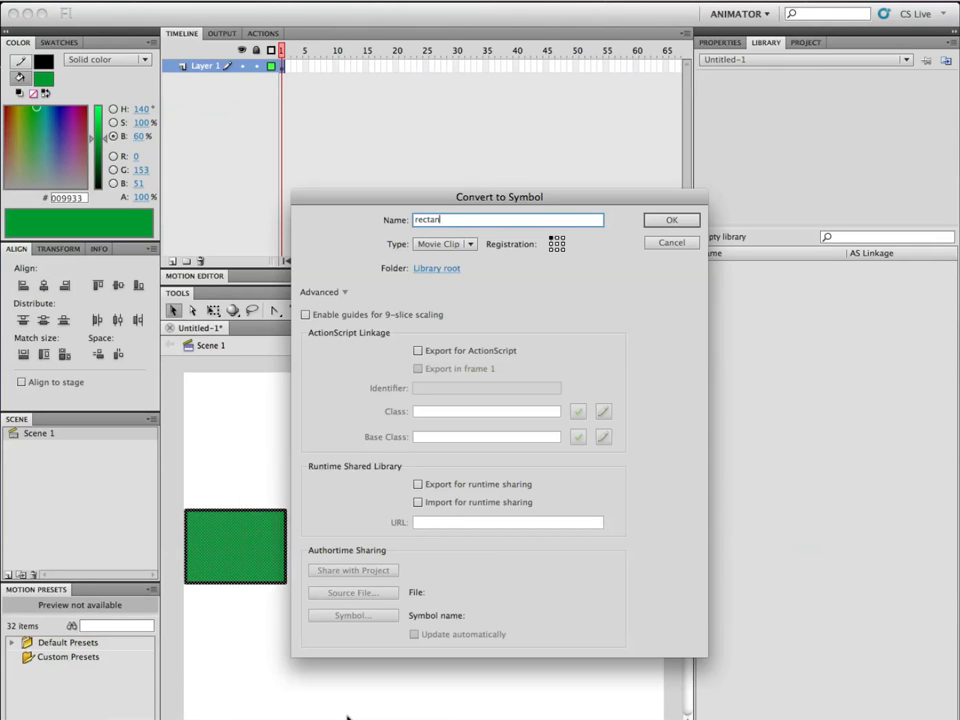
type("gle1")
left_click(319, 292)
left_click(566, 222)
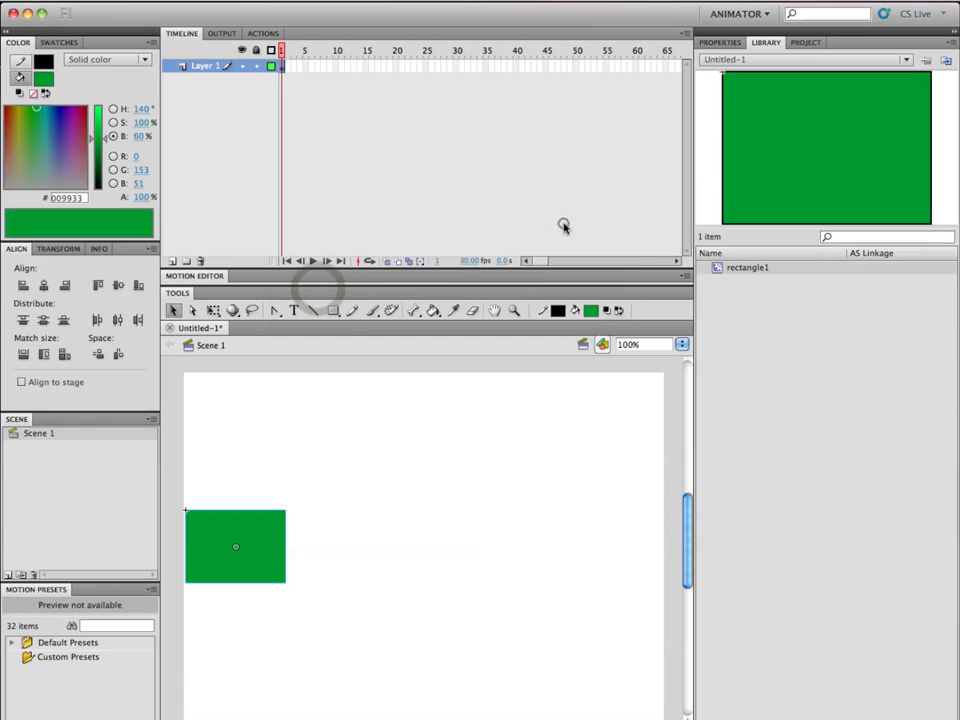
mouse_move(253, 527)
left_mouse_down()
mouse_move(476, 542)
mouse_move(264, 521)
mouse_move(256, 538)
left_mouse_up()
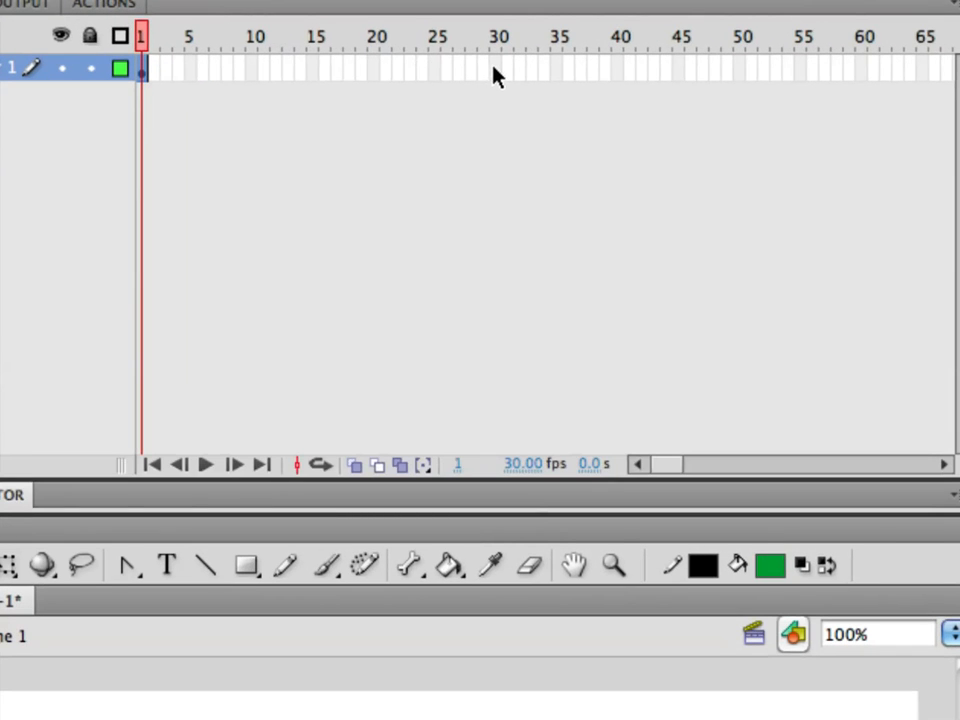
Extend Layer 1 with regular frames up to frame 30 and scrub the playhead back to frame 25 and to frame 30.
right_click(493, 67)
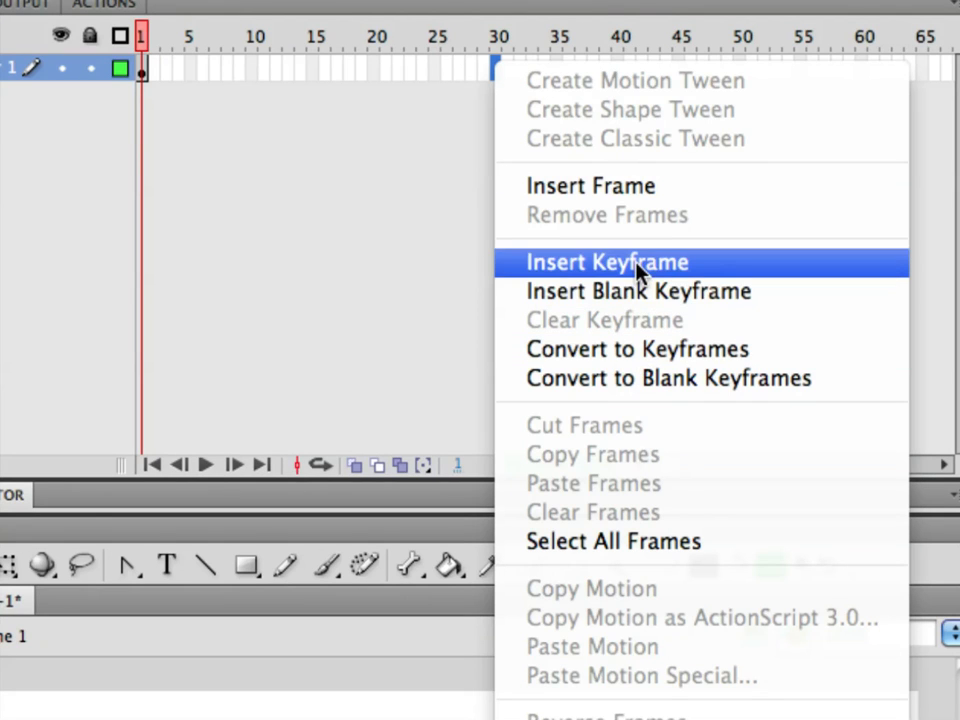
left_click(425, 172)
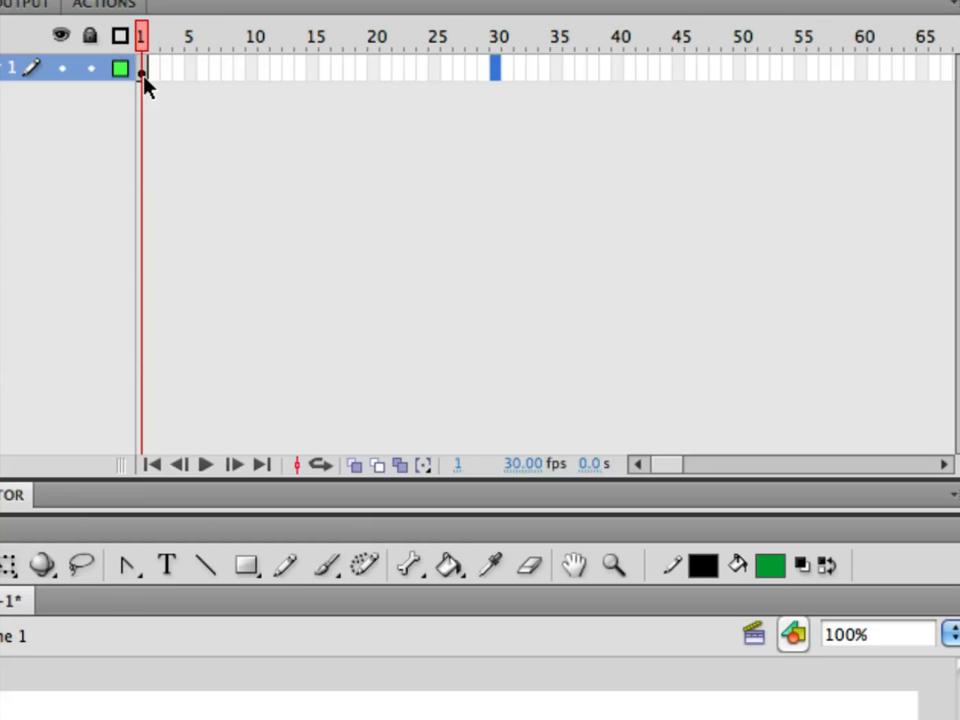
right_click(497, 71)
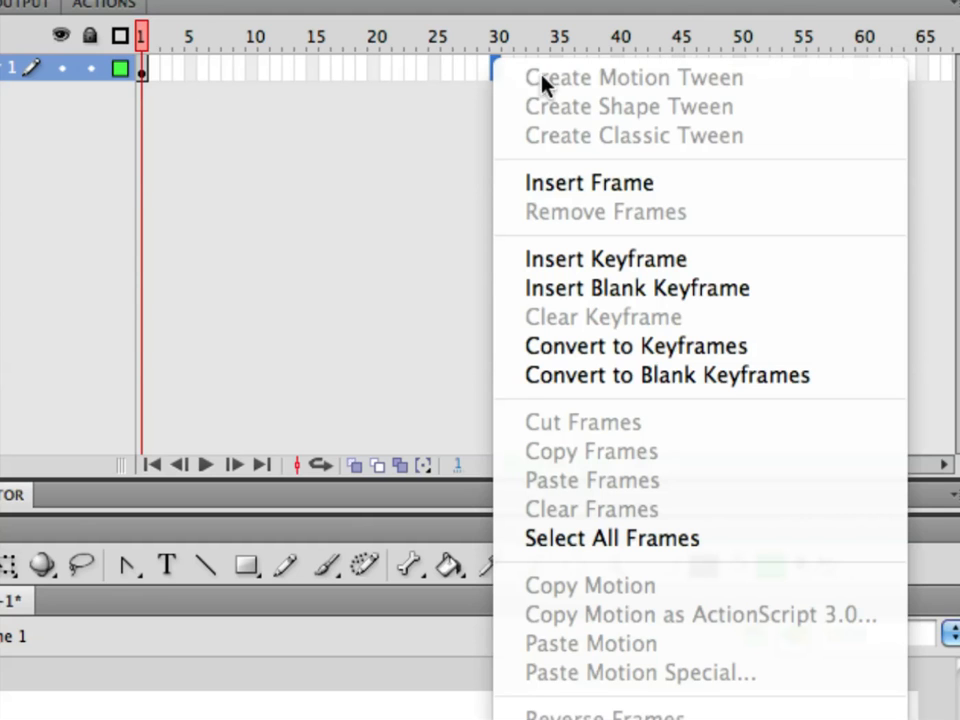
left_click(579, 182)
left_click_drag(494, 45, 436, 47)
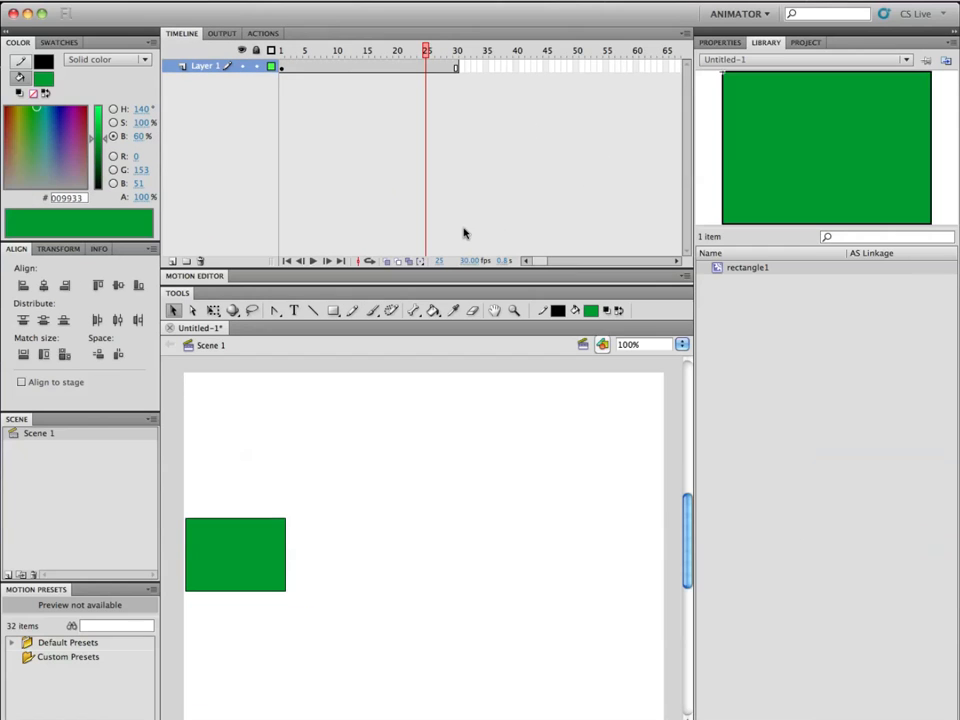
left_click_drag(431, 46, 459, 47)
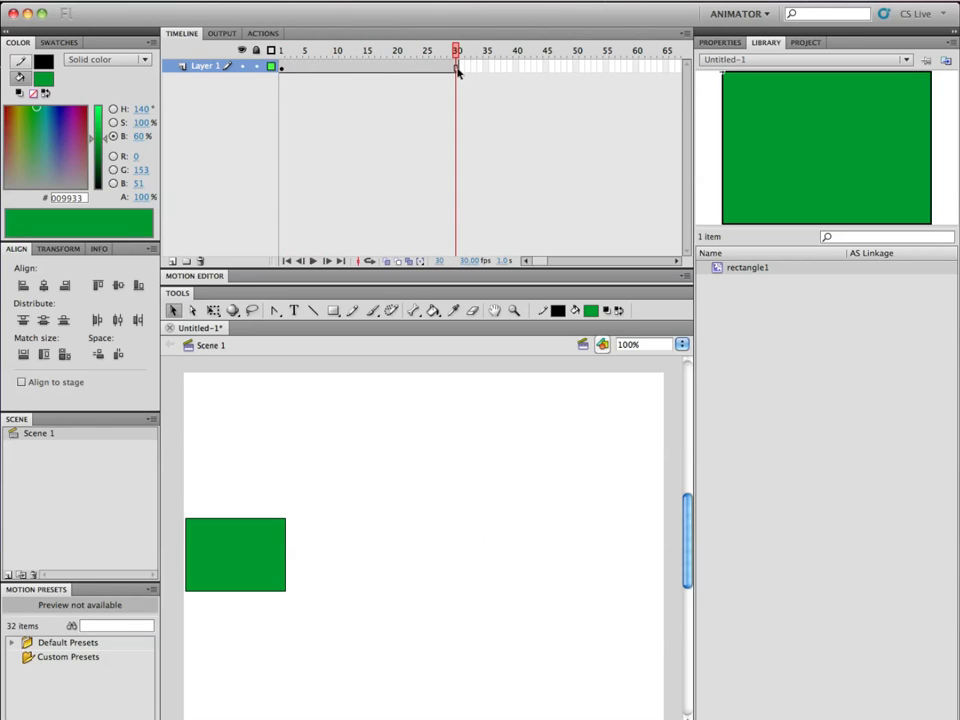
Insert a keyframe at frame 30 and move the rectangle instance horizontally to the stage's right edge.
right_click(457, 70)
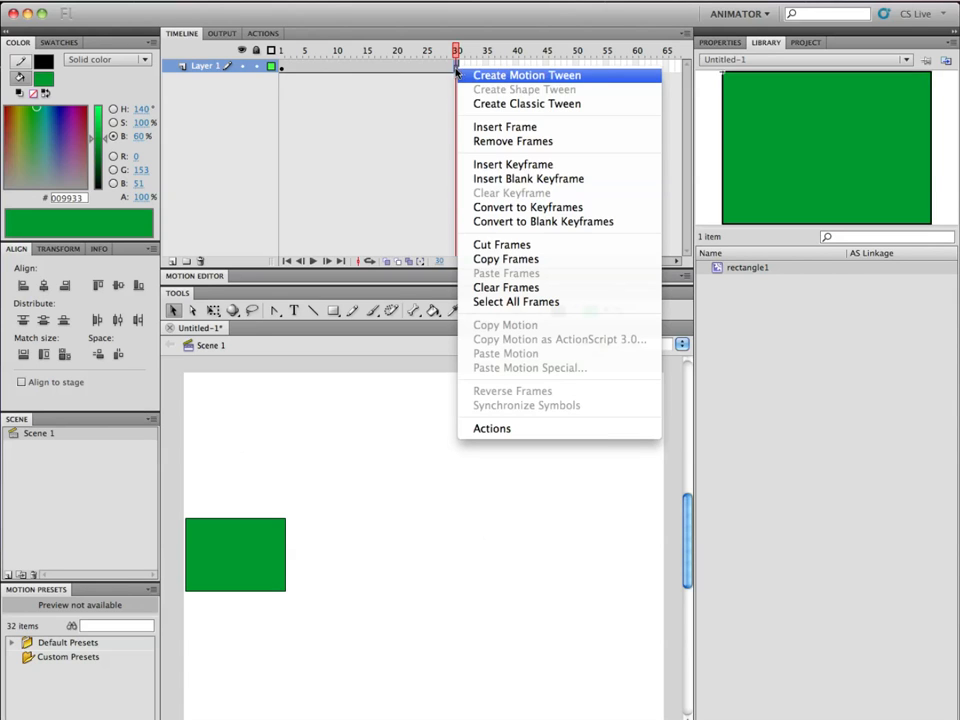
left_click(548, 168)
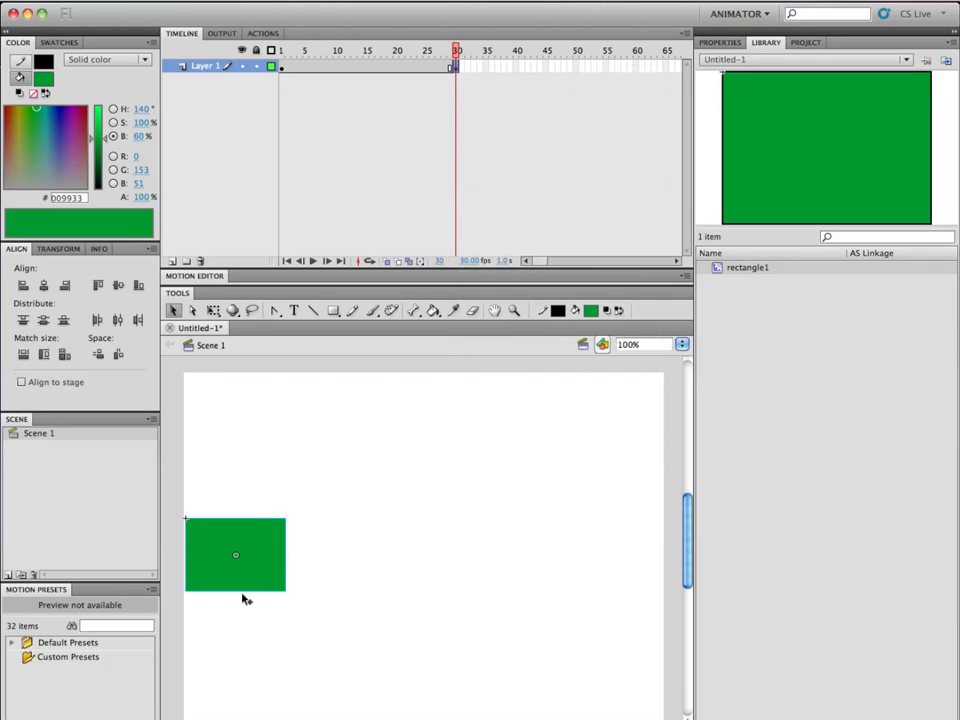
left_click_drag(220, 578, 596, 573)
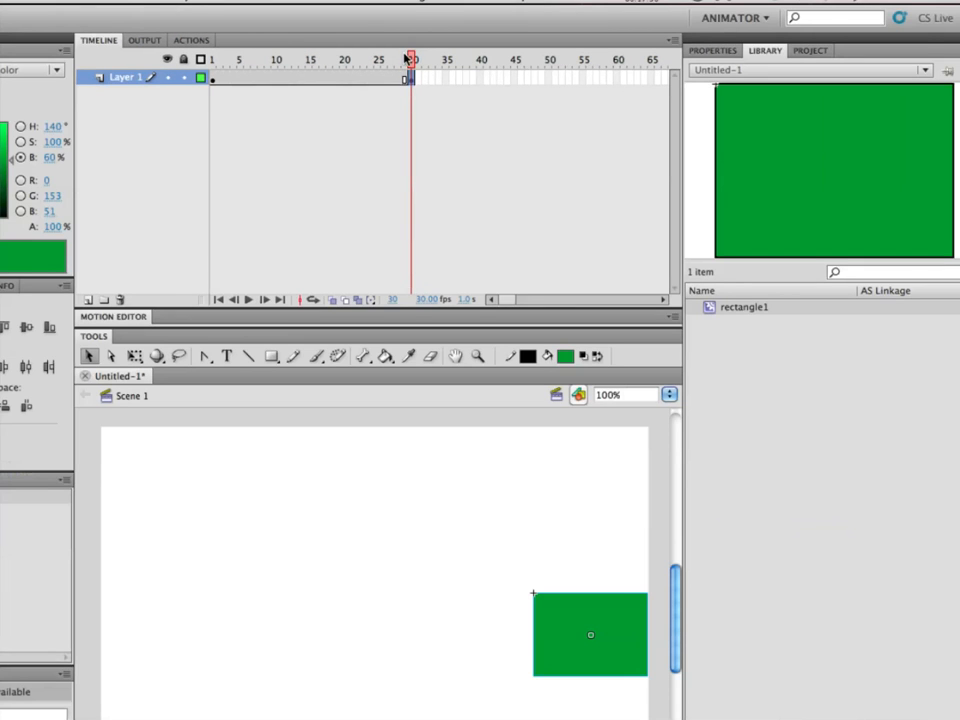
Scrub the playhead from frame 30 to frame 1 and back to check the rectangle's position between the two keyframes.
left_click(406, 61)
left_click_drag(406, 61, 215, 59)
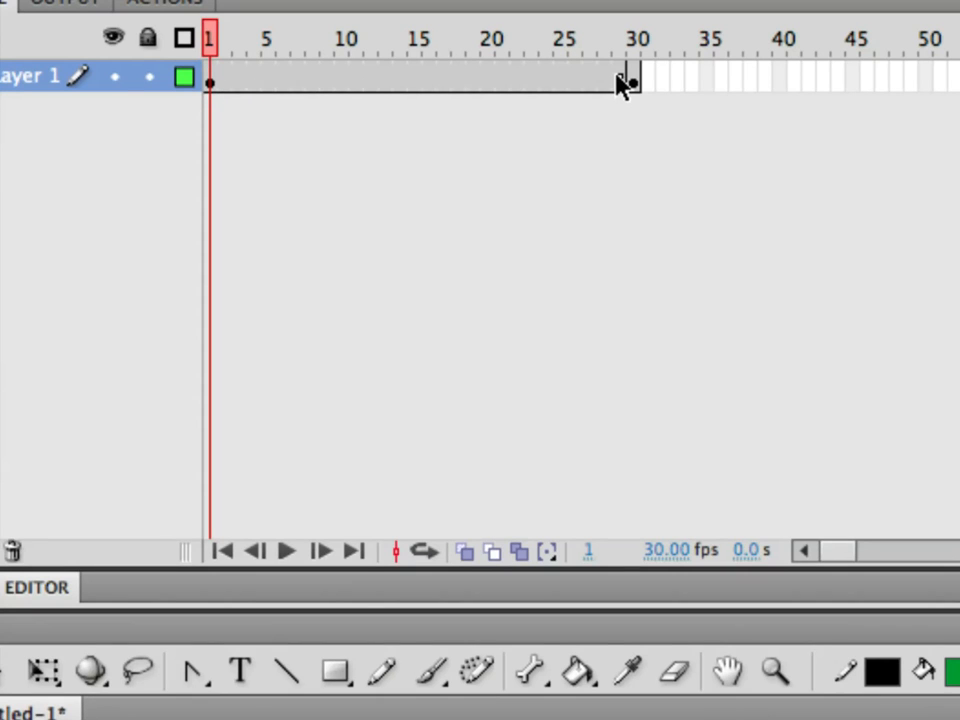
key("F6")
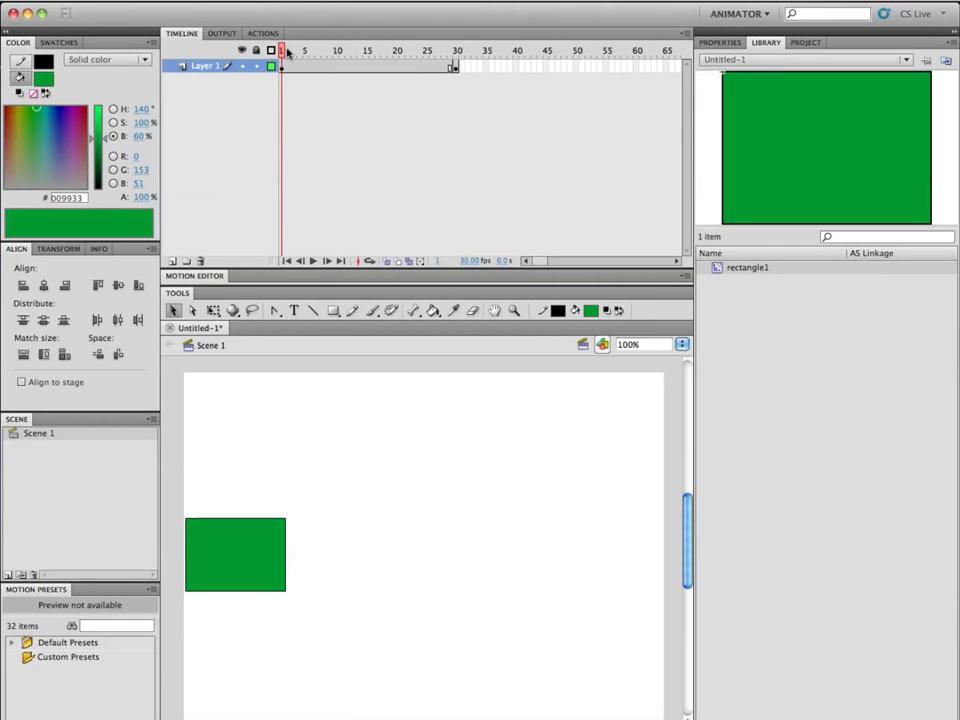
left_click_drag(286, 52, 455, 52)
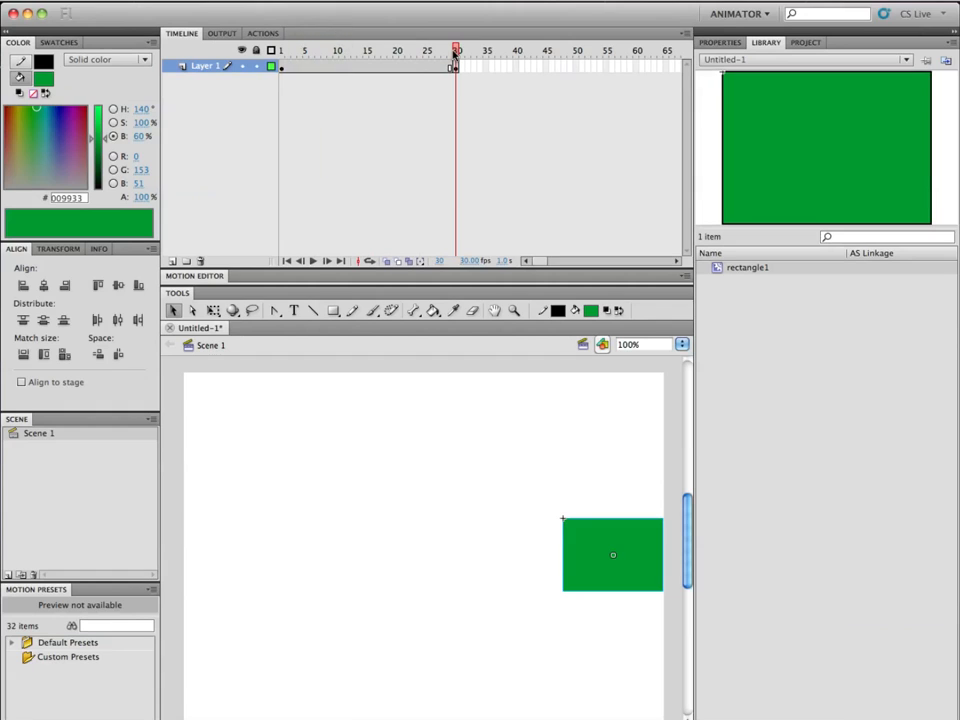
Try to move the rectangle to the stage's center at frame 15 before inserting a keyframe there, scrubbing the playhead to compare.
left_click_drag(455, 52, 232, 55)
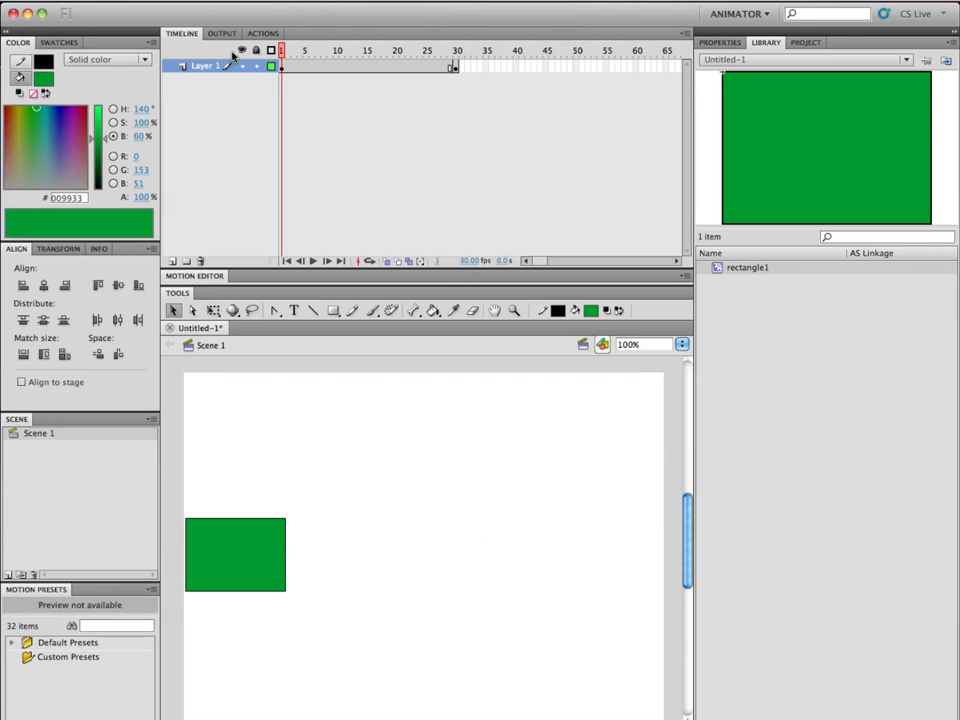
left_click(286, 52)
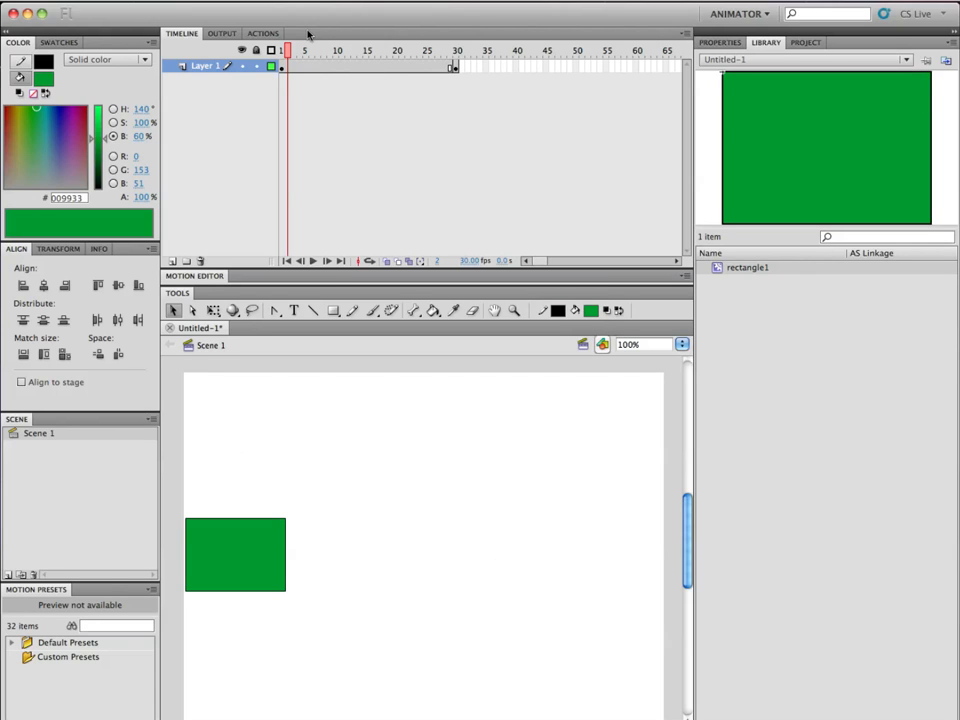
left_click_drag(288, 48, 367, 56)
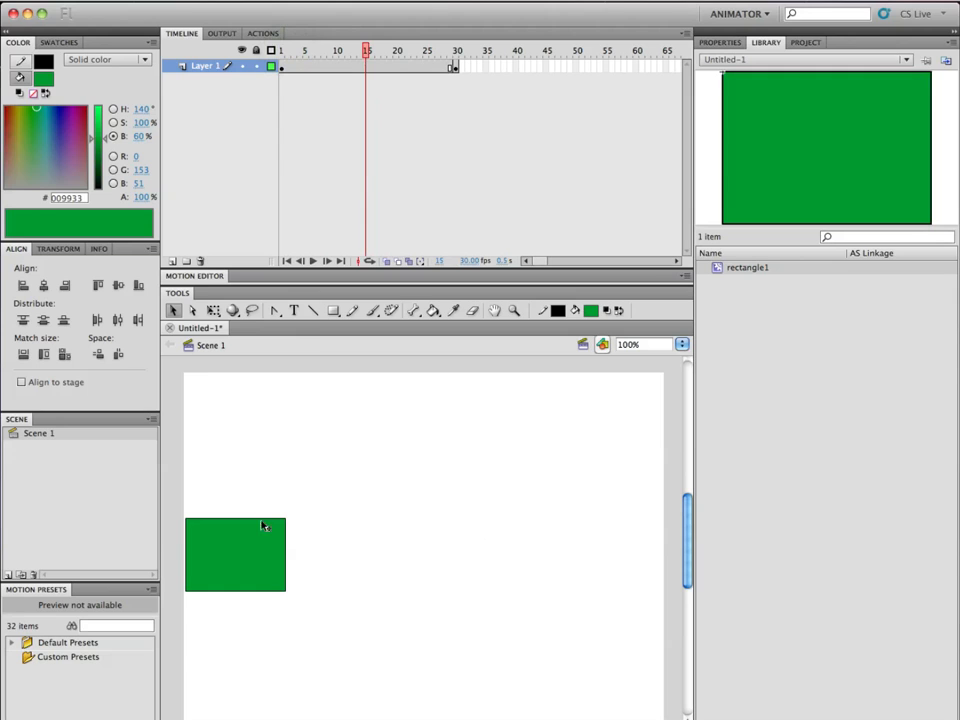
left_click_drag(250, 543, 437, 547)
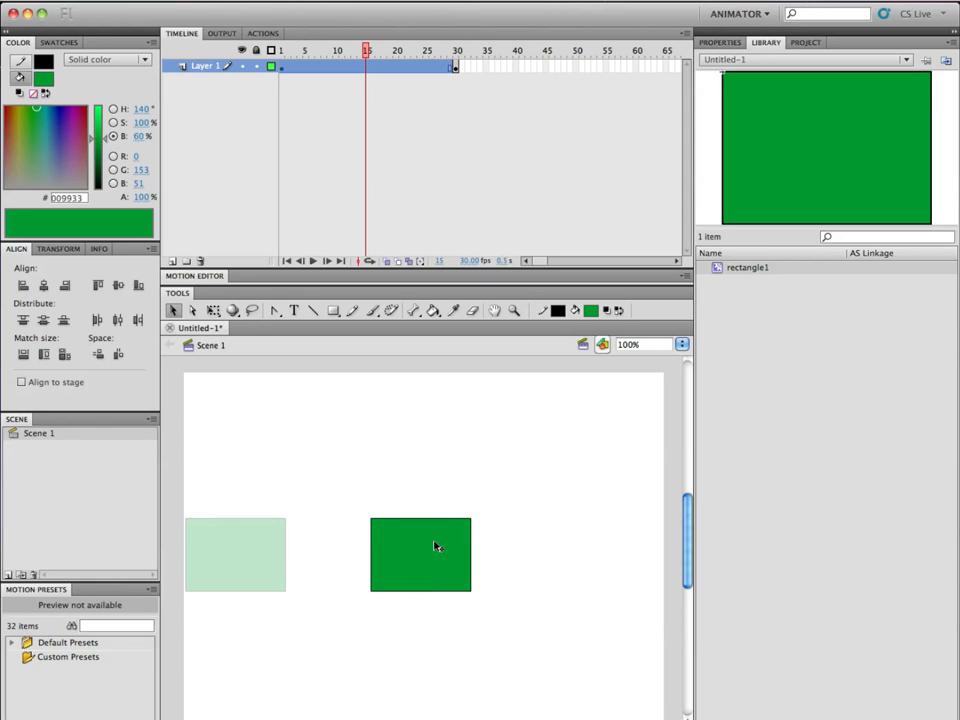
right_click(366, 67)
left_click(398, 161)
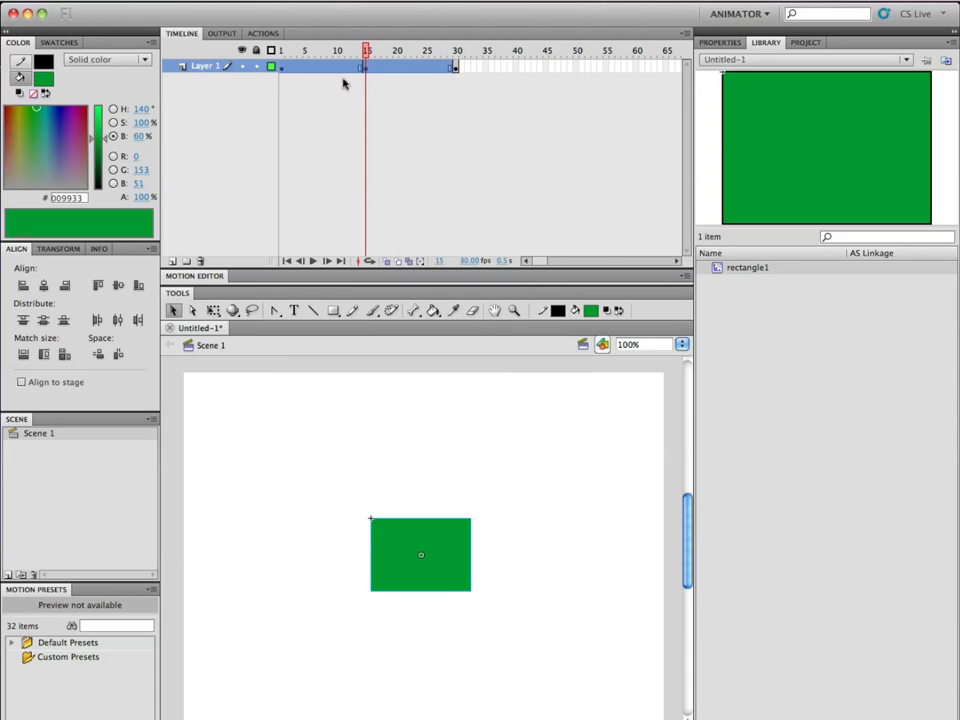
left_click(359, 51)
mouse_move(358, 55)
left_mouse_down()
mouse_move(283, 54)
mouse_move(377, 56)
mouse_move(279, 59)
mouse_move(377, 64)
mouse_move(294, 60)
mouse_move(366, 60)
left_mouse_up()
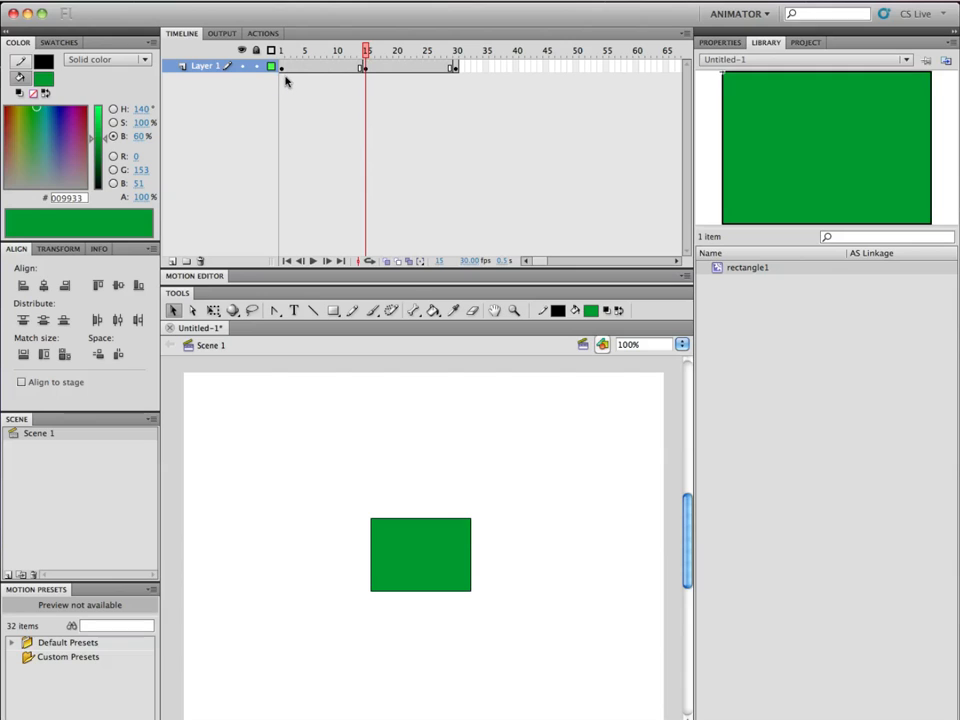
Undo the frame 15 keyframe and the rectangle's move to the stage's center.
key("super+z")
key("super+z")
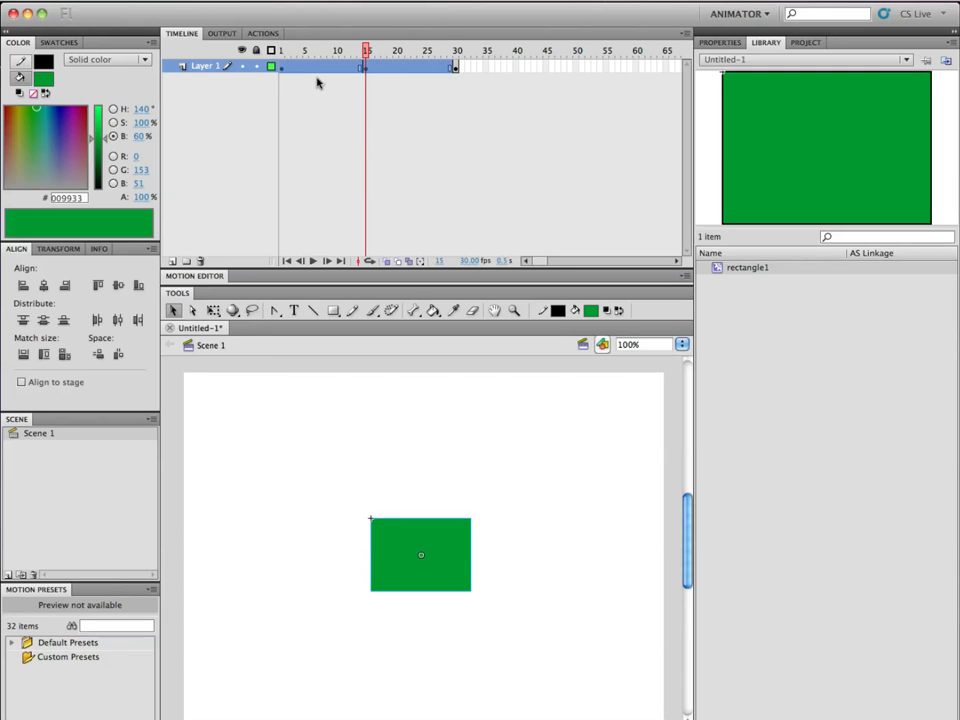
key("super+z")
key("super+z")
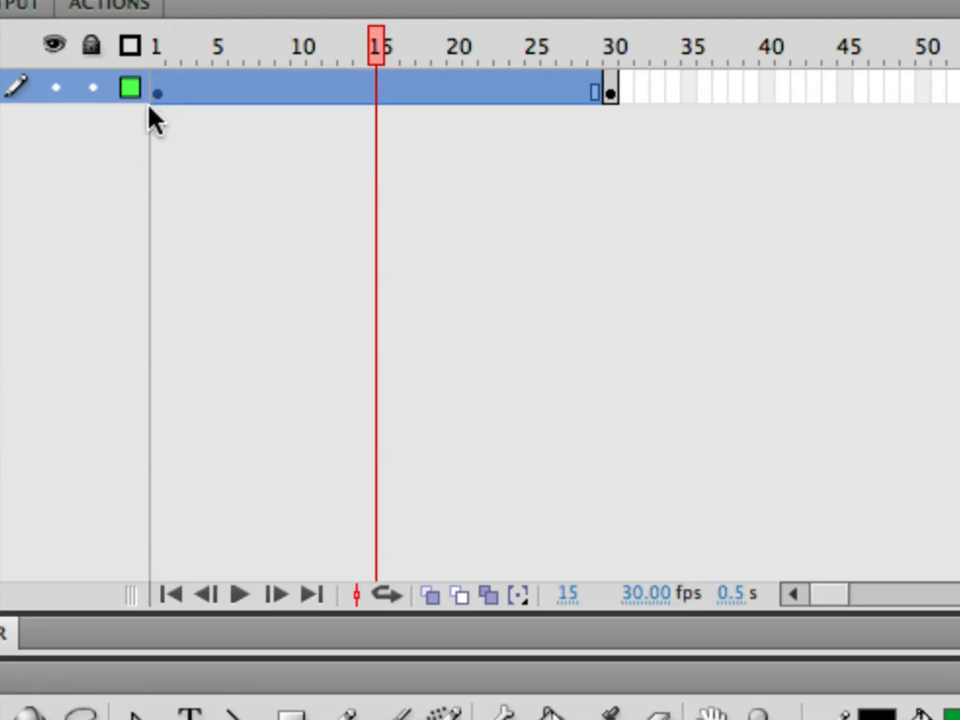
Insert a keyframe at frame 15, move the rectangle horizontally to the stage's center, and scrub the playhead to check its positions.
right_click(376, 88)
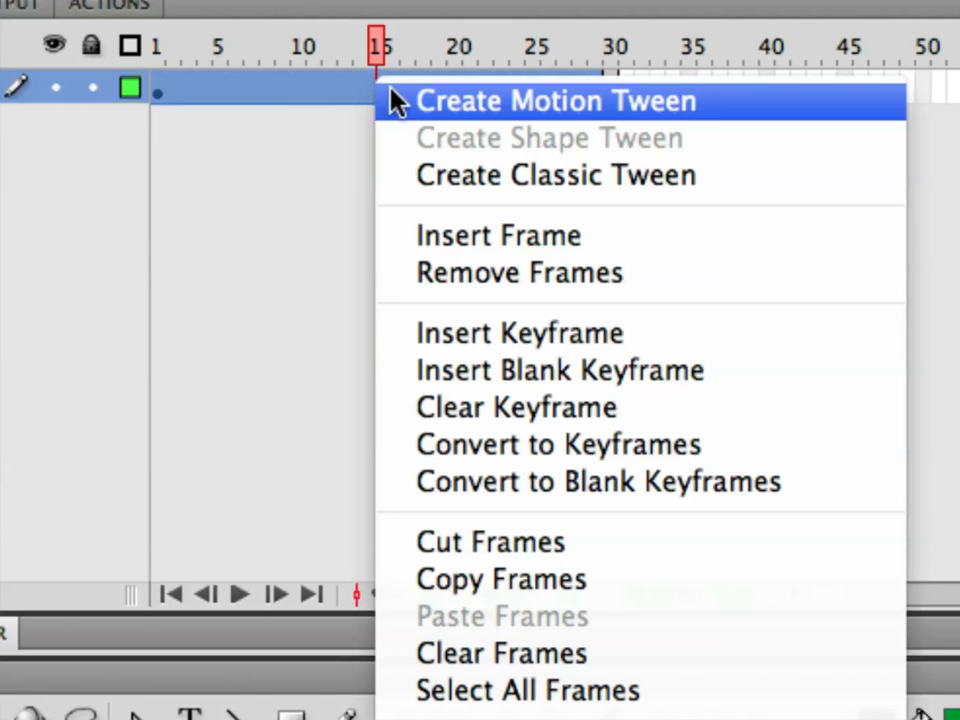
left_click(484, 331)
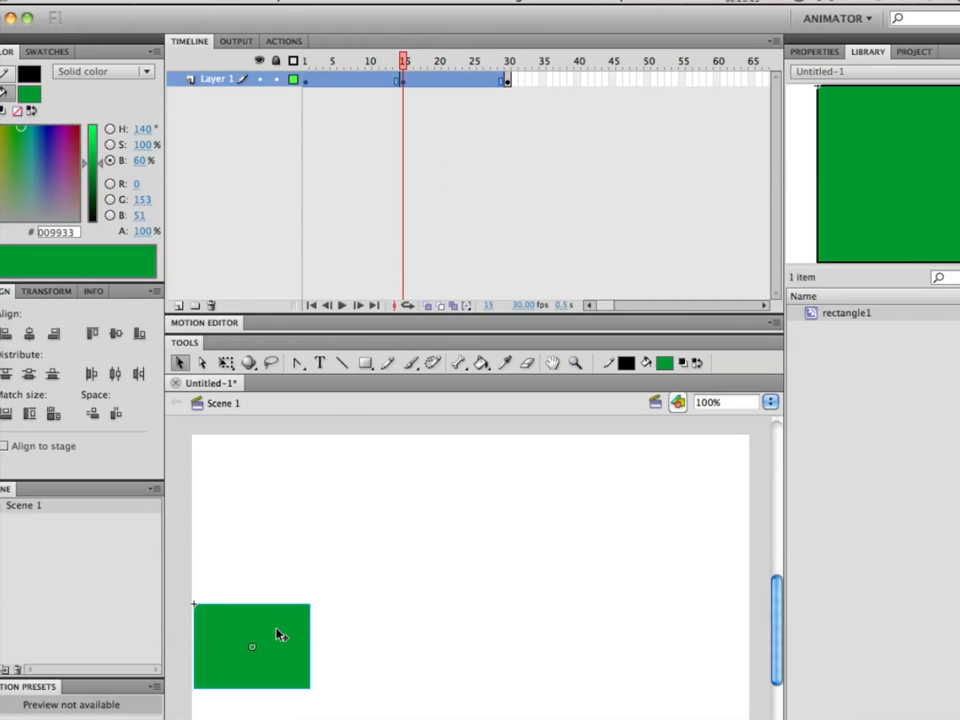
left_click_drag(281, 635, 497, 641)
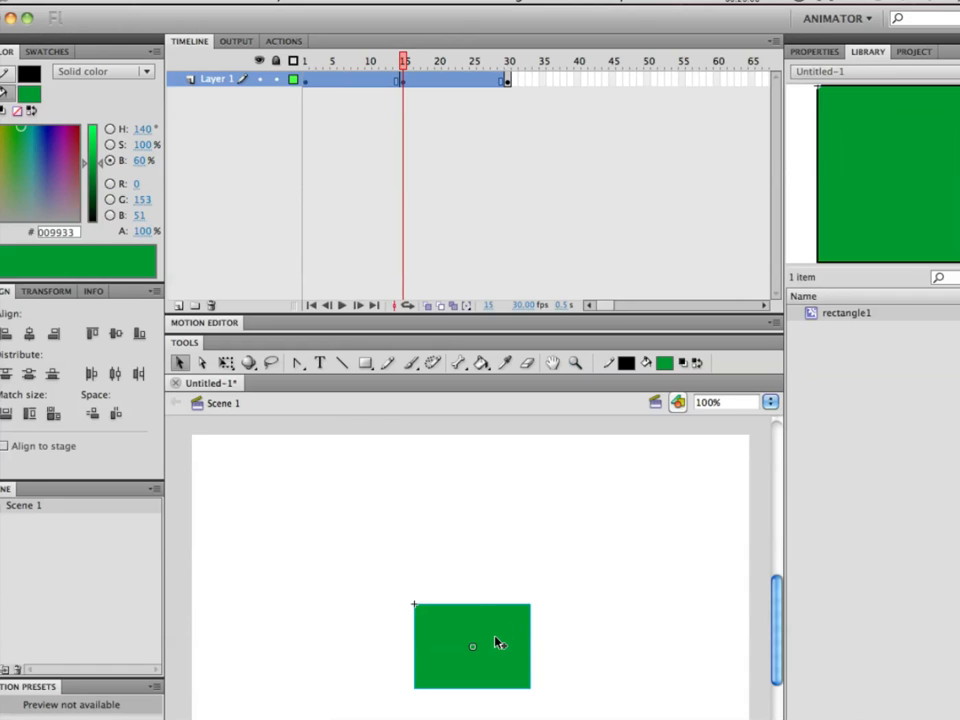
left_click_drag(402, 57, 242, 62)
left_click_drag(510, 72, 388, 68)
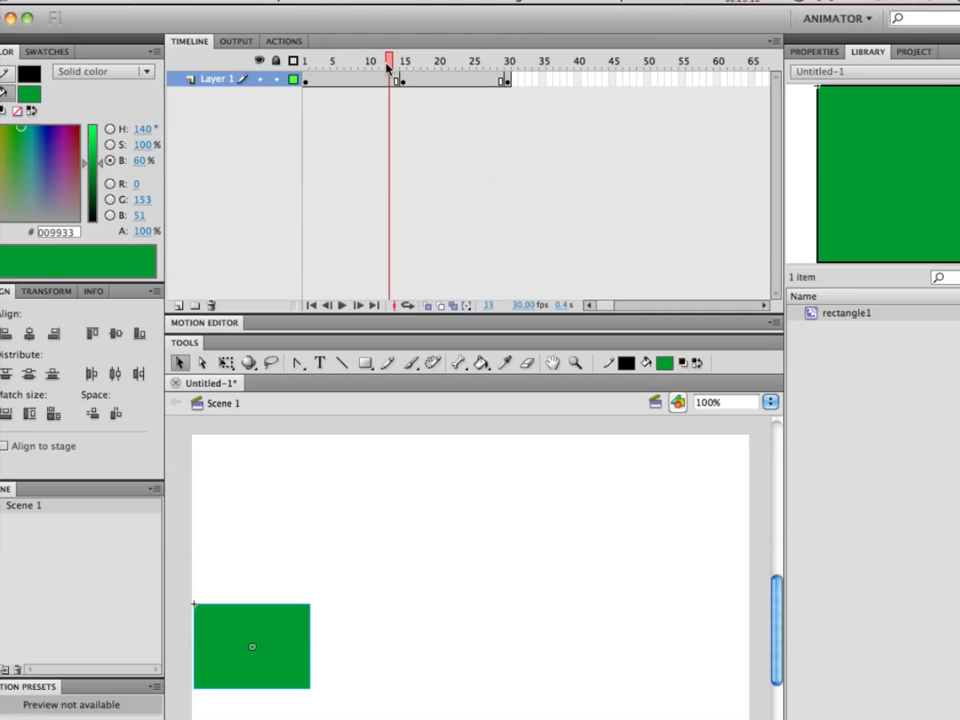
left_click_drag(388, 66, 349, 65)
right_click(349, 82)
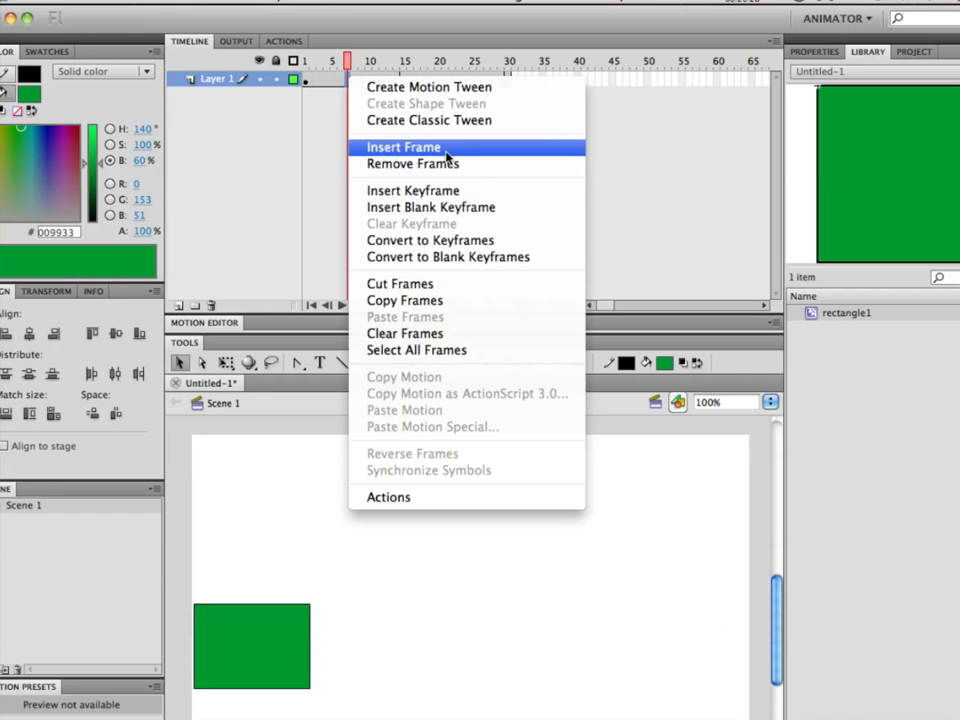
left_click(420, 30)
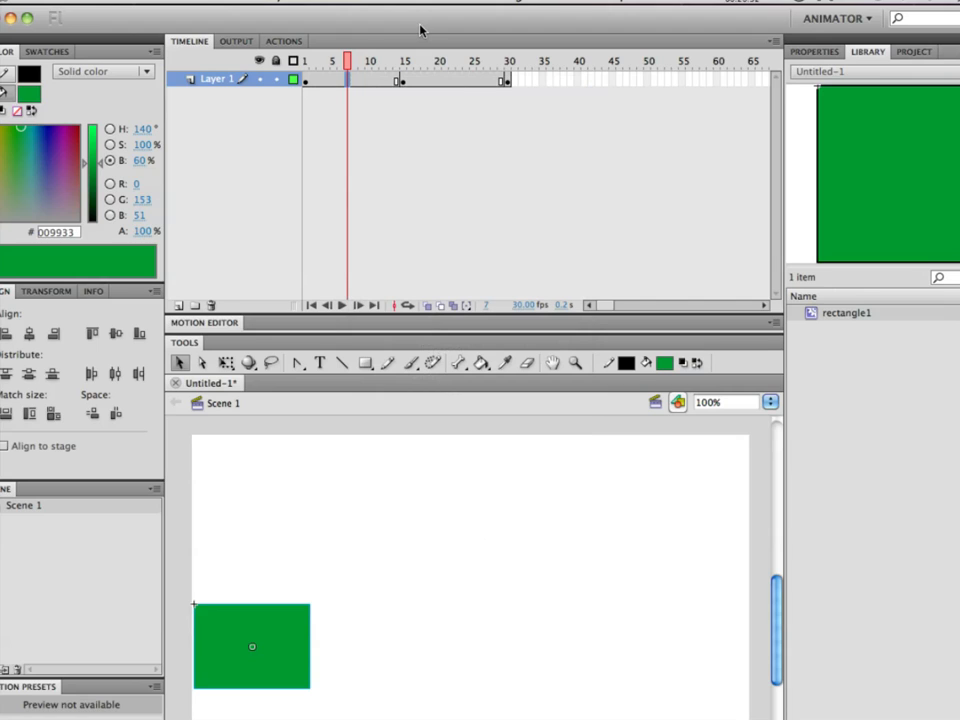
Shift the keyframe at frame 30 to frame 60 and the keyframe at frame 15 to frame 30.
left_click(507, 80)
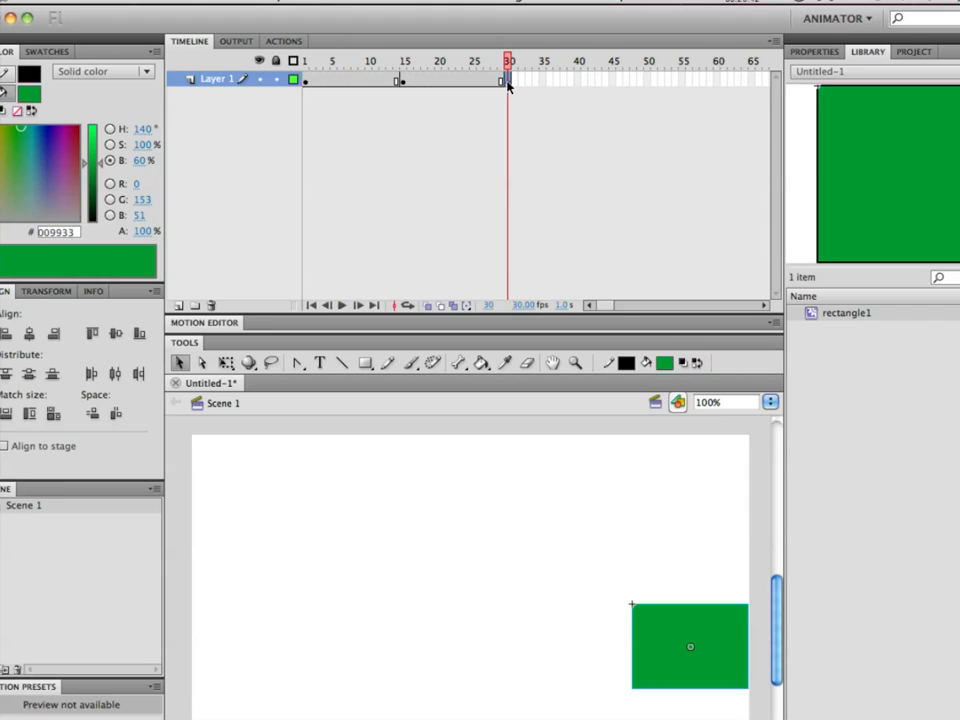
left_click_drag(507, 85, 717, 87)
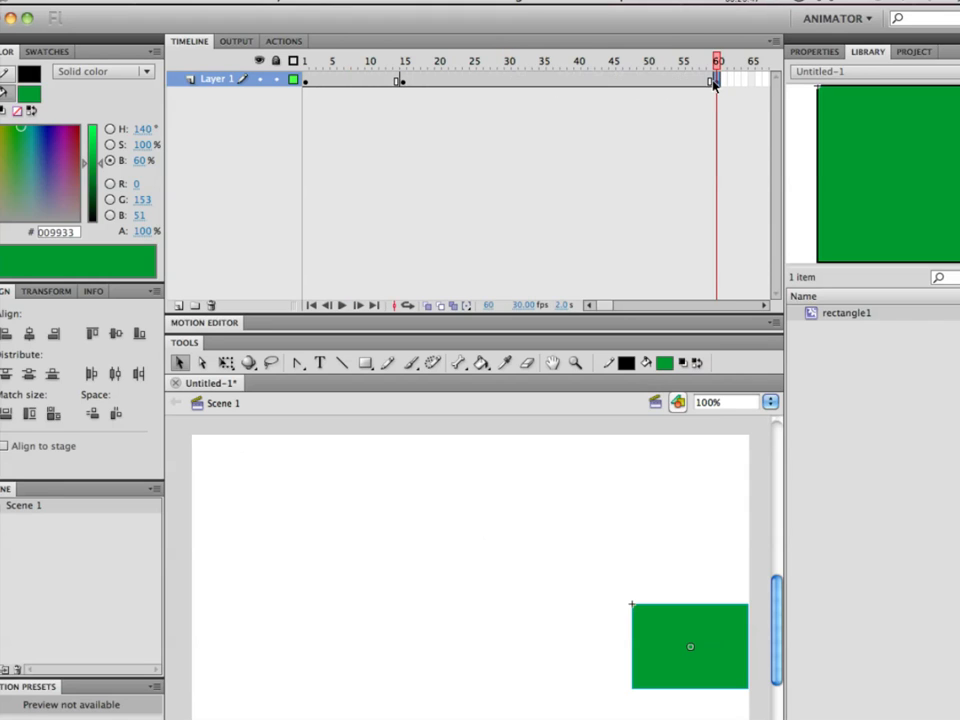
left_click(403, 85)
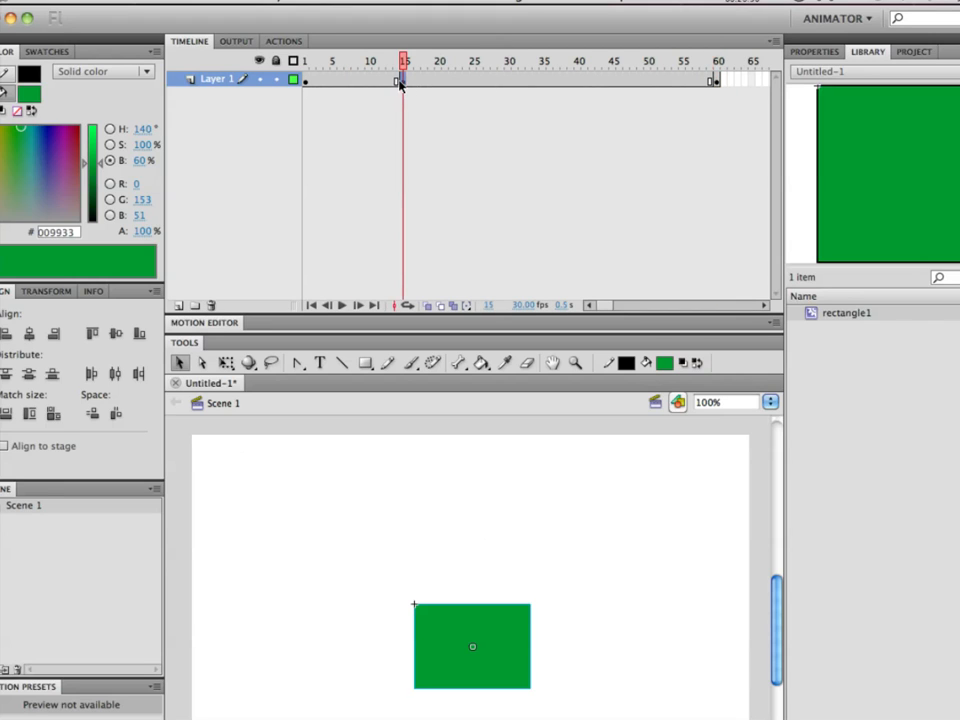
left_click_drag(403, 85, 510, 84)
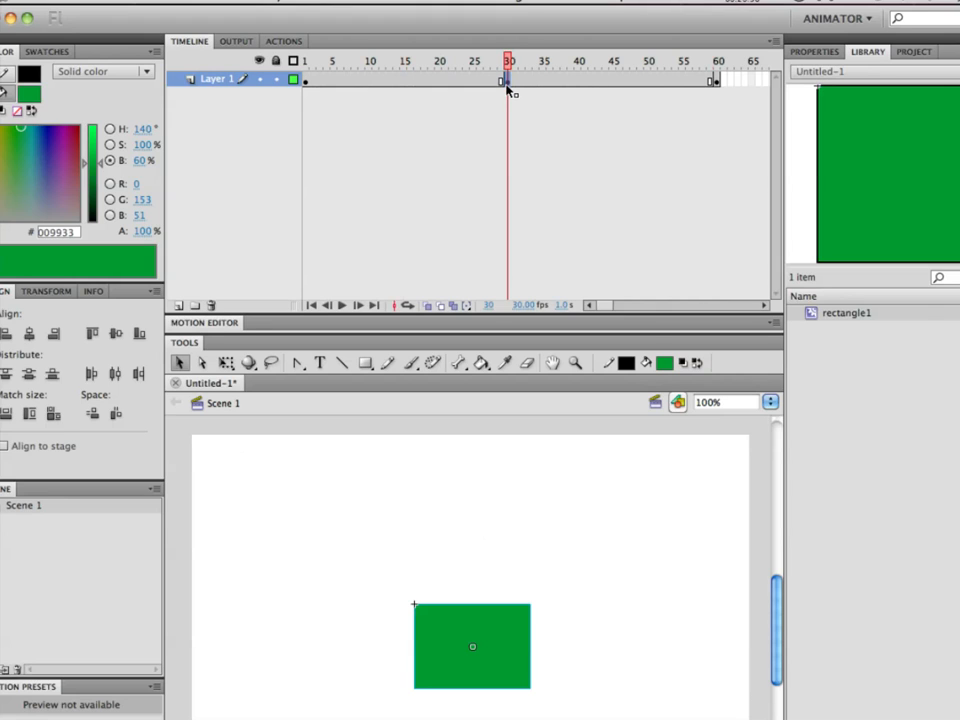
Insert a keyframe at frame 15 and move the rectangle horizontally halfway between its starting and center positions.
left_click(403, 63)
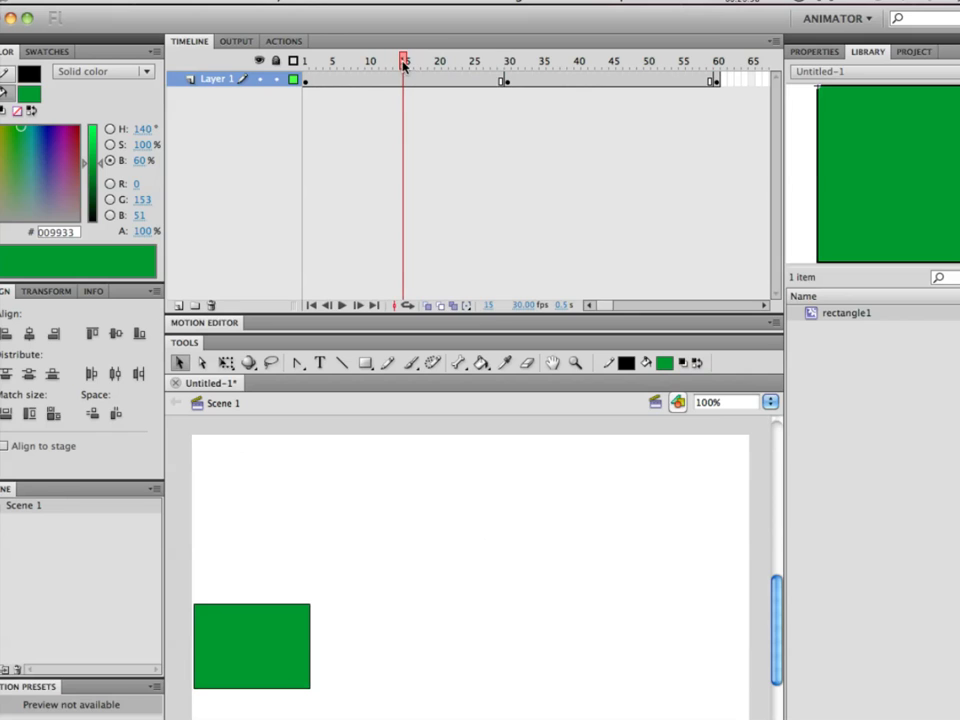
right_click(406, 80)
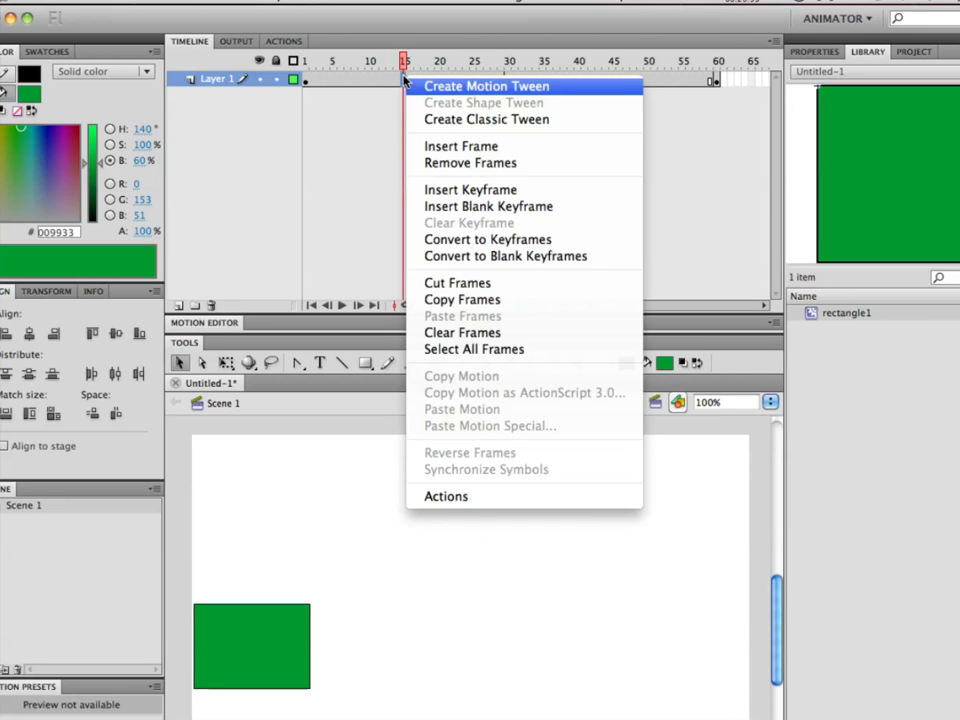
left_click(477, 190)
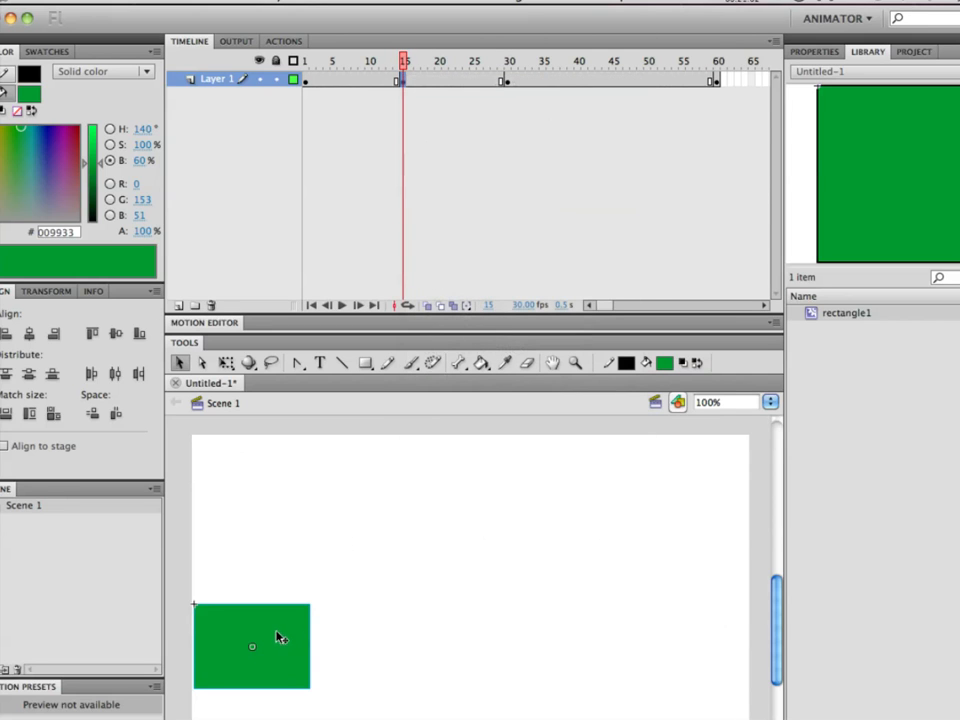
left_click_drag(281, 637, 386, 641)
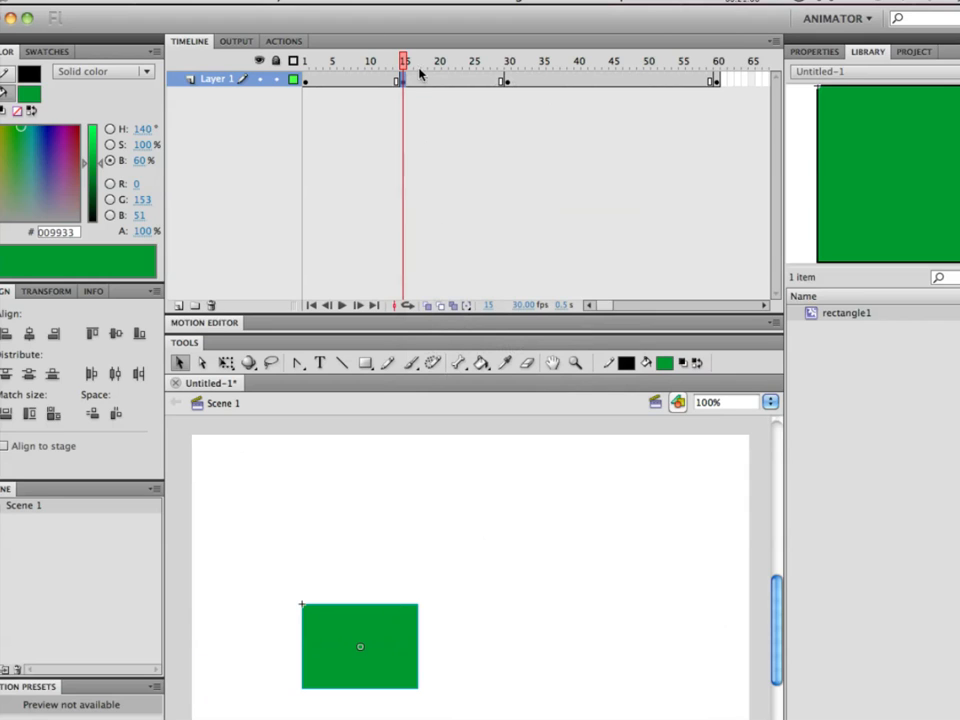
Insert a keyframe at frame 45 and move the rectangle horizontally halfway between its center and final positions.
left_click_drag(431, 61, 613, 66)
right_click(613, 74)
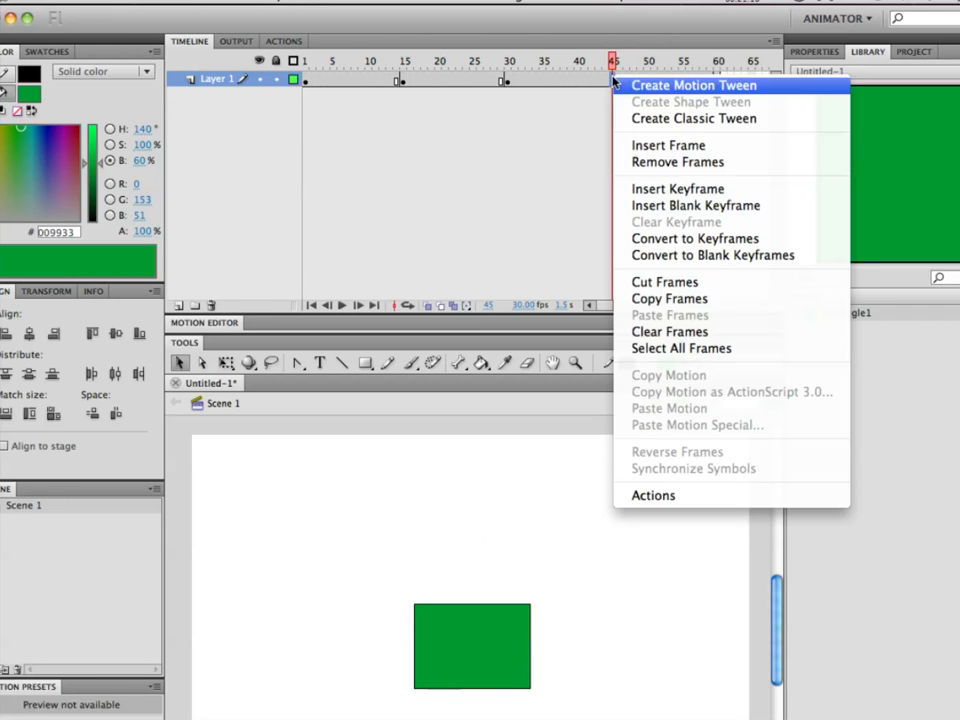
left_click(680, 188)
left_click_drag(501, 658, 617, 657)
Insert a keyframe at frame 7 and move the rectangle horizontally halfway toward its frame 15 position.
left_click_drag(612, 62, 350, 72)
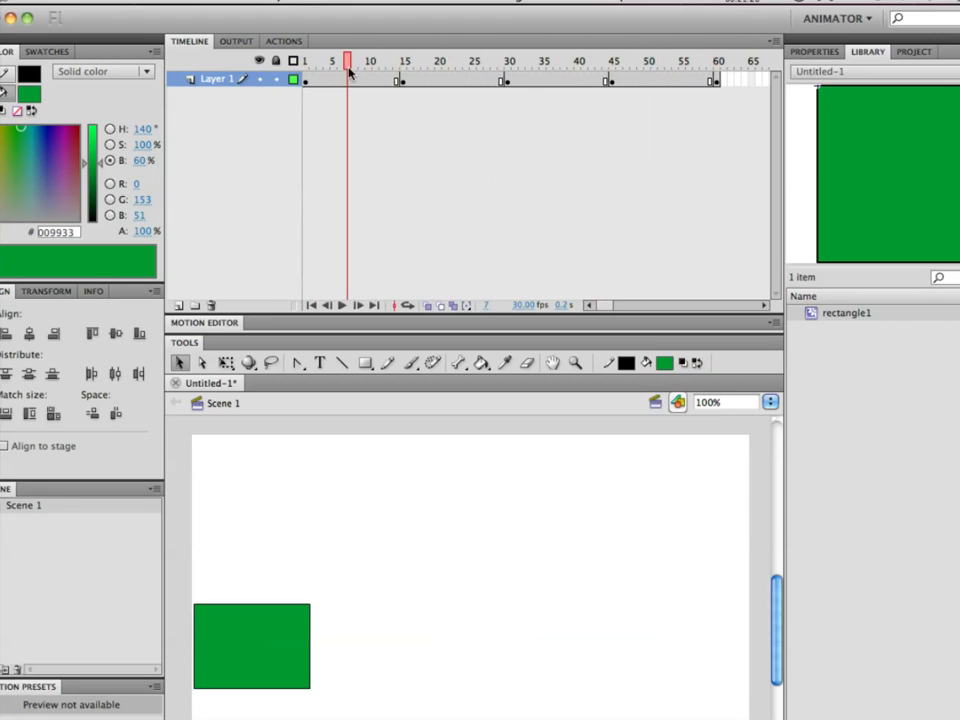
right_click(347, 77)
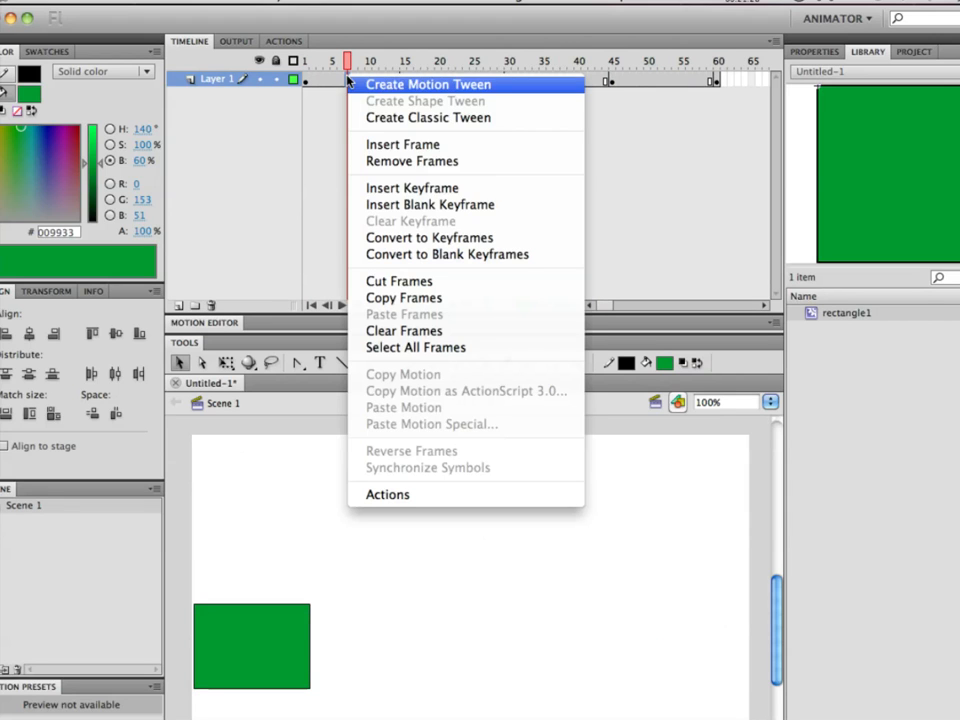
left_click(425, 196)
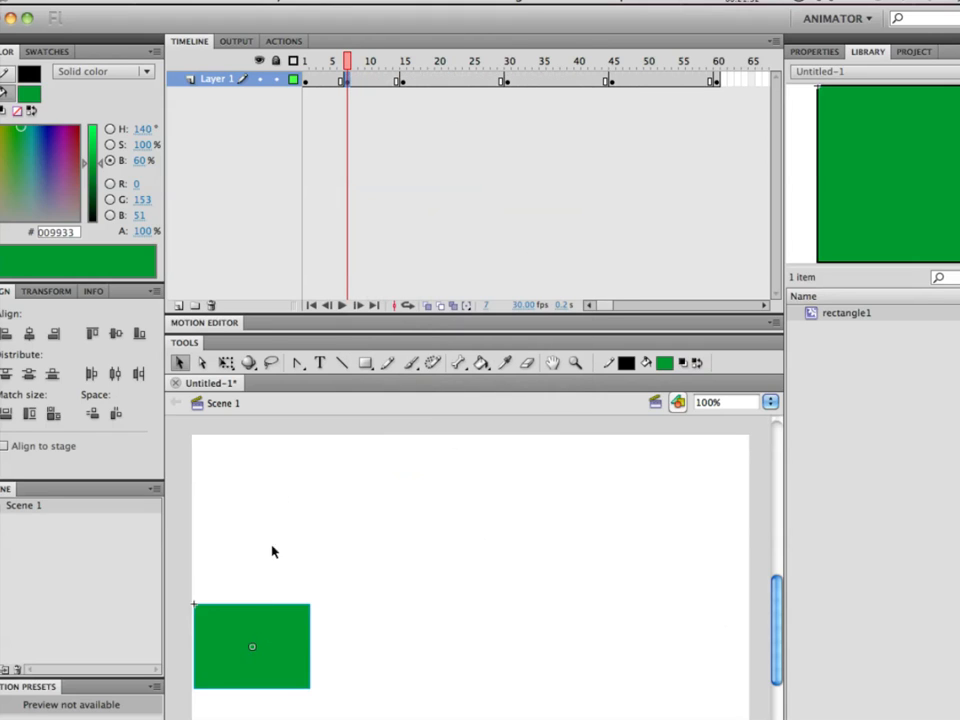
left_click_drag(274, 636, 326, 634)
Insert a keyframe at frame 22 and move the rectangle horizontally halfway toward its frame 30 position.
left_click_drag(349, 60, 451, 63)
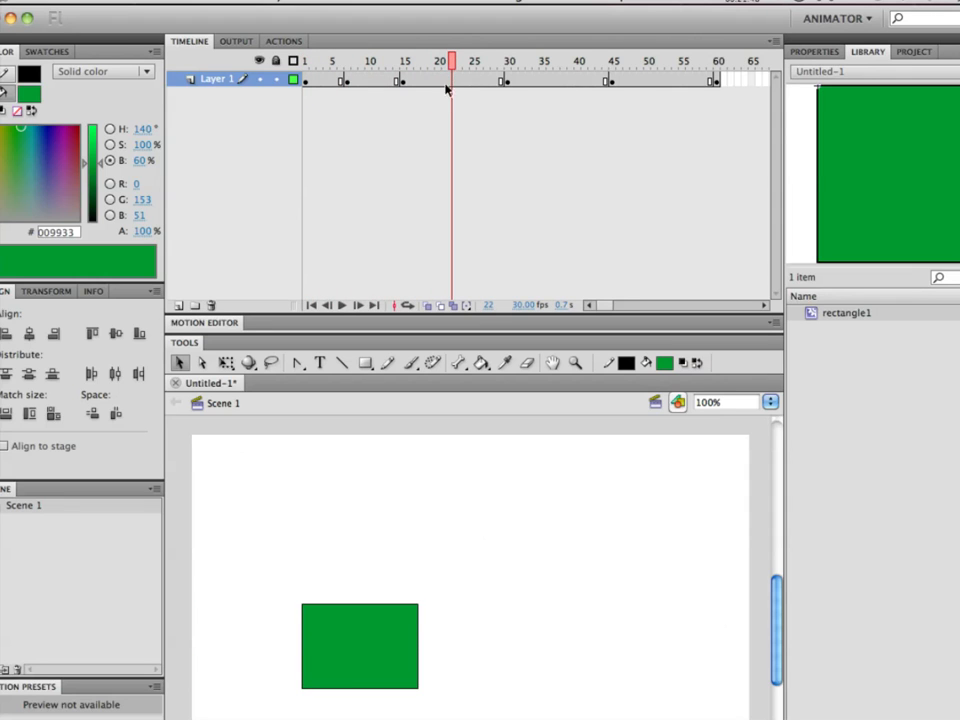
right_click(453, 76)
left_click(517, 187)
left_click_drag(392, 631, 441, 632)
Turn on onion skinning at frame 11 and widen its range to about frames 4 through 19.
left_click_drag(457, 62, 376, 60)
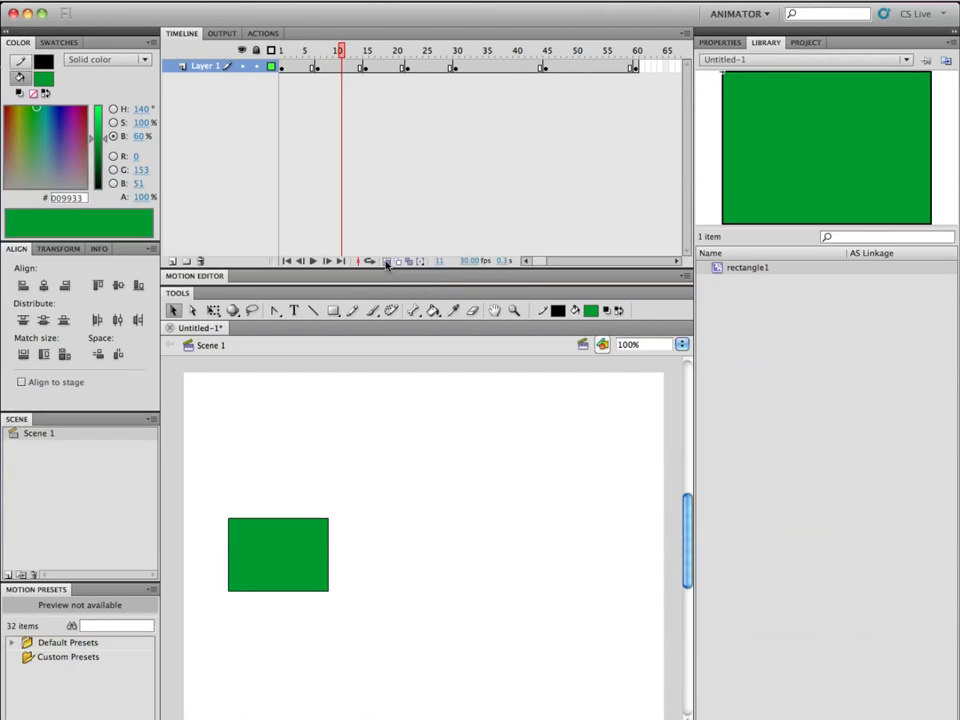
left_click(387, 262)
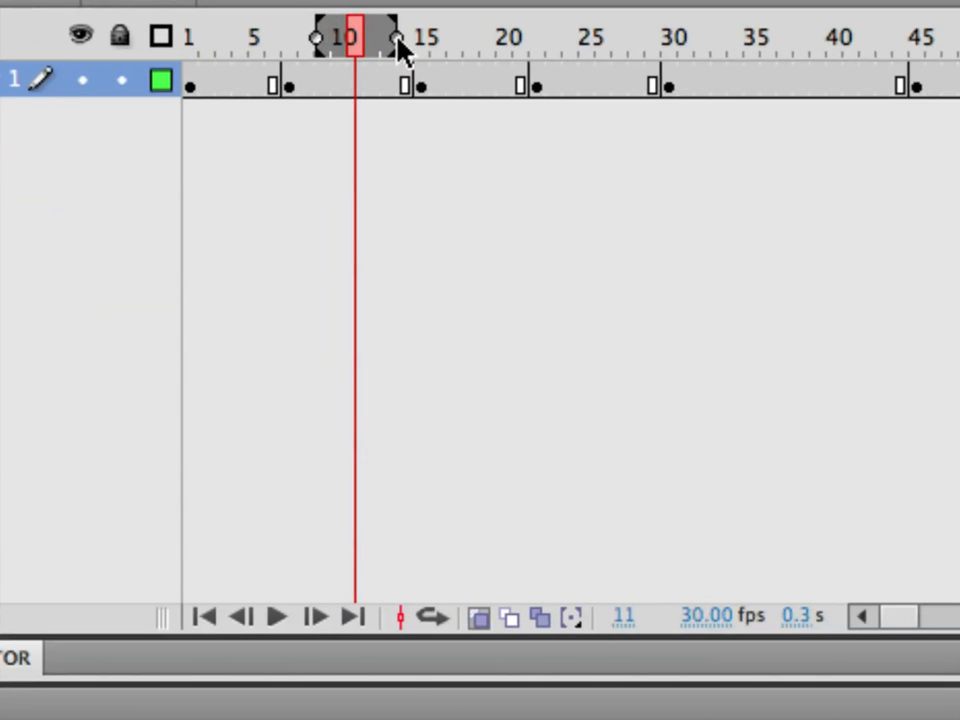
left_click_drag(397, 39, 413, 39)
mouse_move(471, 38)
left_mouse_down()
mouse_move(523, 34)
mouse_move(494, 36)
left_mouse_up()
left_click_drag(320, 38, 253, 45)
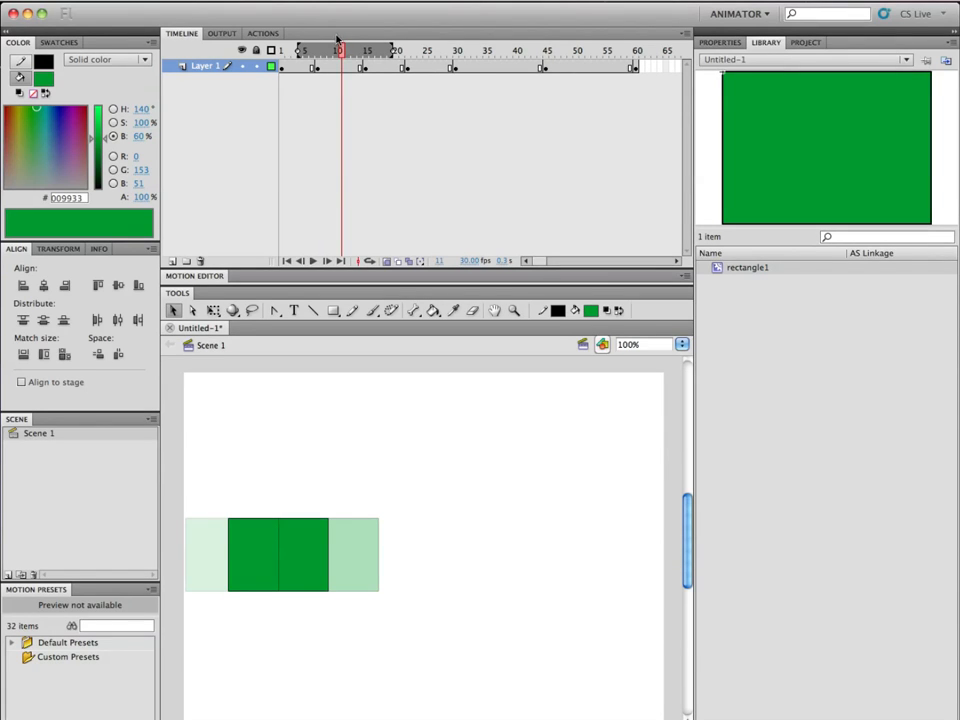
Scrub the playhead to frames 7, 15 and 23 to examine the onion-skinned rectangle positions around each frame.
left_click(376, 50)
left_click_drag(376, 50, 319, 60)
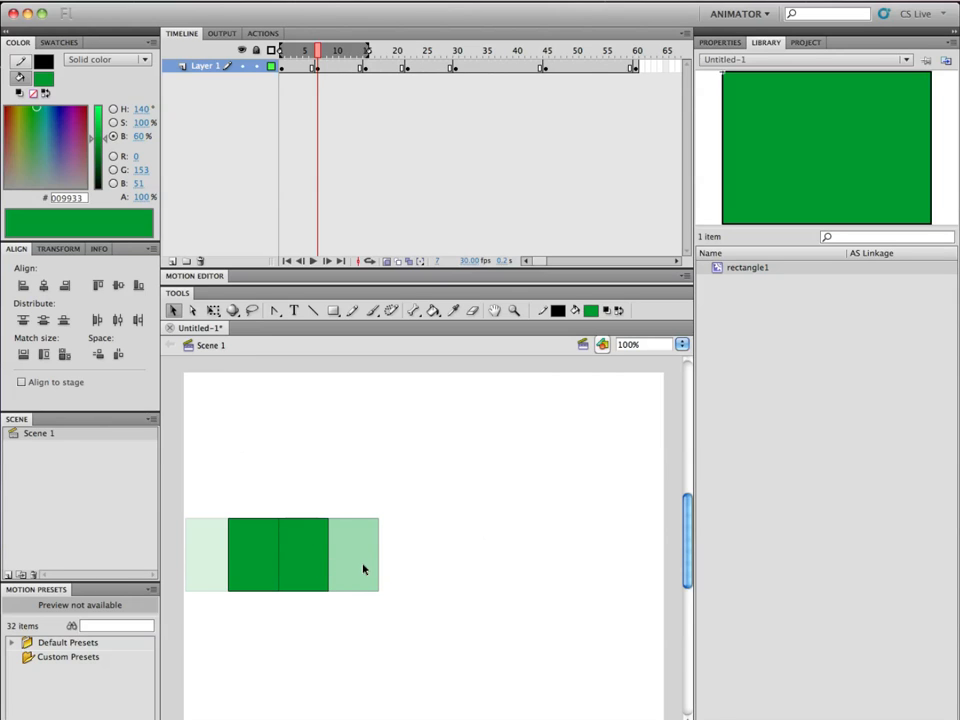
left_click_drag(318, 50, 365, 56)
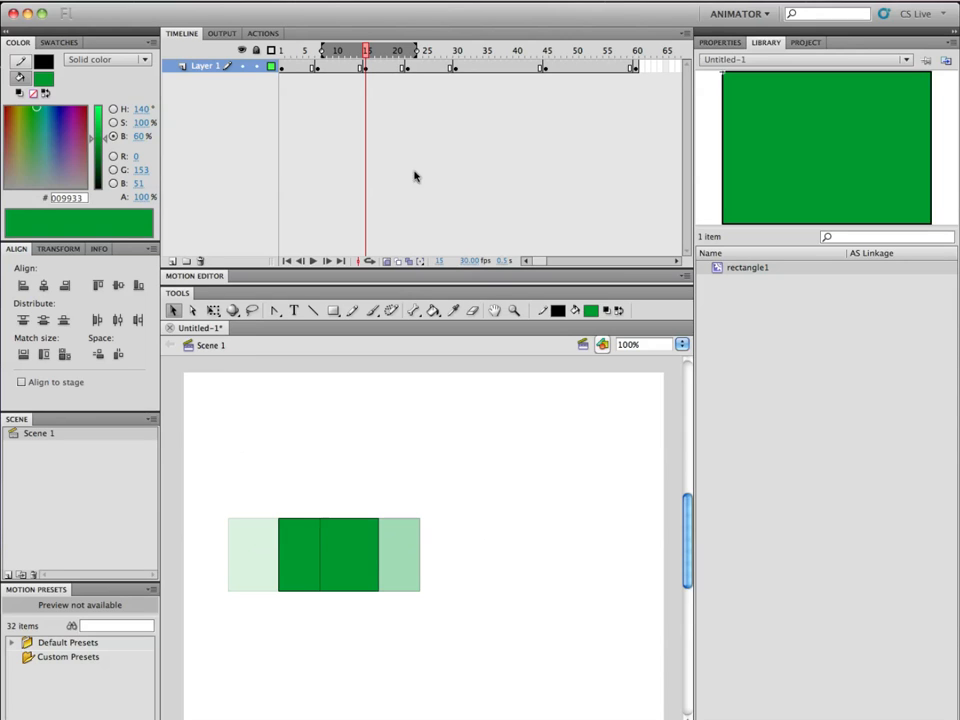
left_click_drag(366, 50, 413, 51)
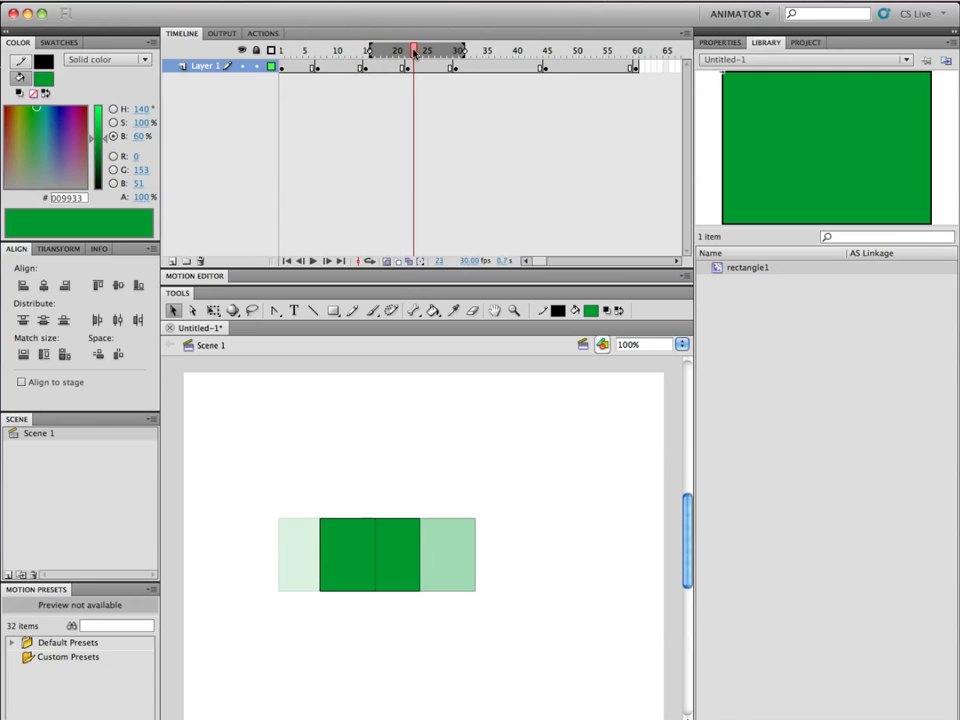
Insert a keyframe at frame 10 with onion skinning on.
left_click_drag(413, 51, 336, 54)
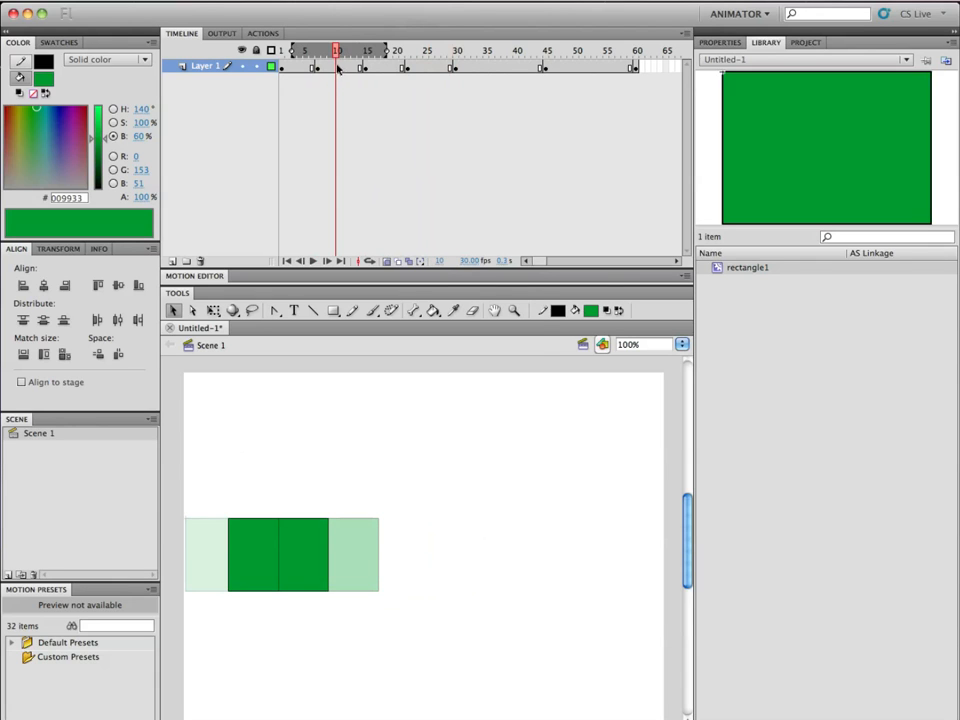
right_click(337, 68)
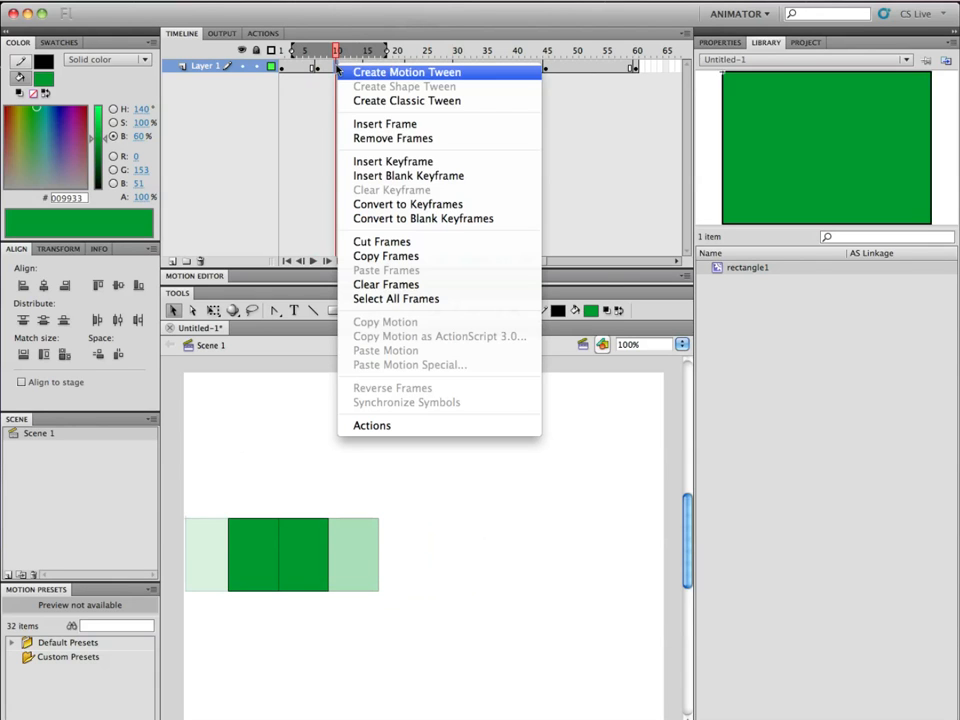
left_click(395, 161)
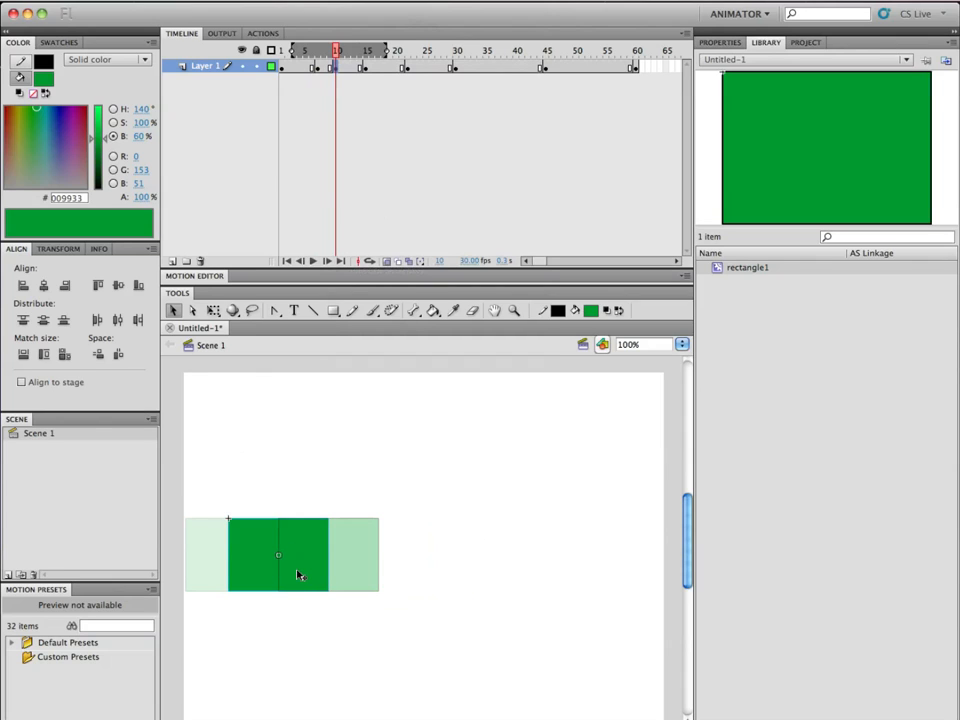
Move the rectangle at frame 10 horizontally to about midway between its onion-skinned previous and next positions.
left_click_drag(298, 573, 326, 575)
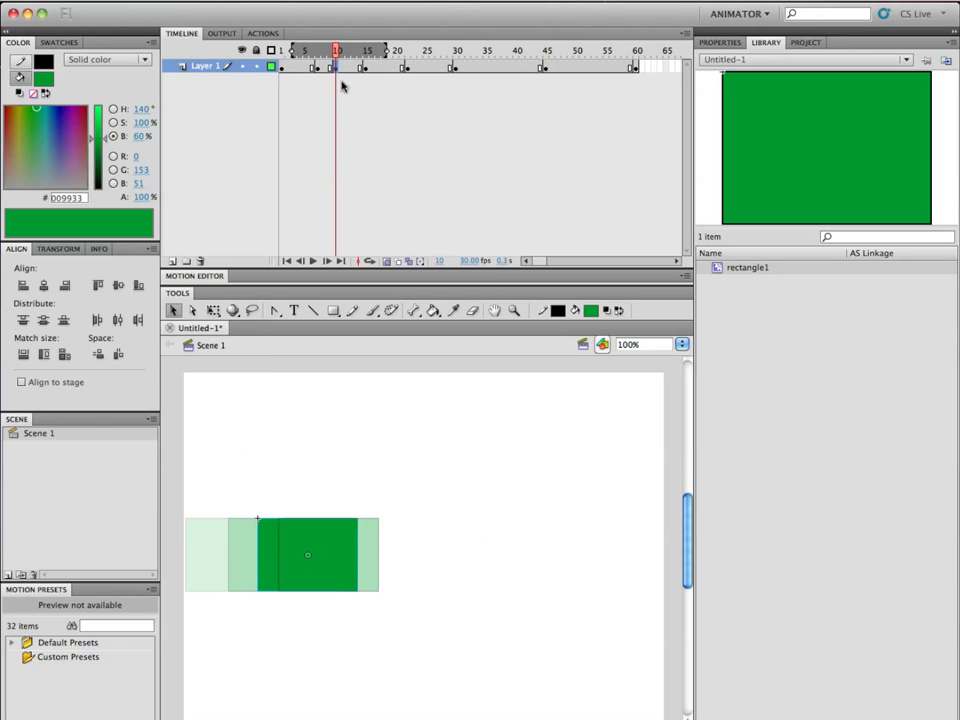
Insert a keyframe at frame 3 and move the rectangle horizontally about halfway toward its next keyframe position.
left_click_drag(335, 50, 297, 55)
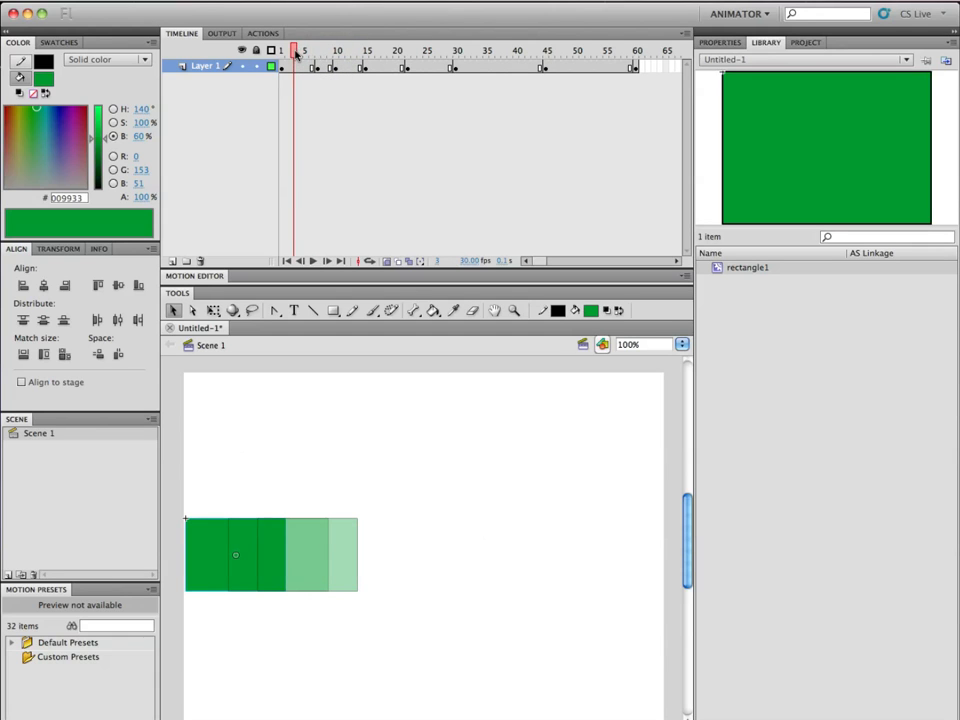
left_click(293, 66)
right_click(293, 67)
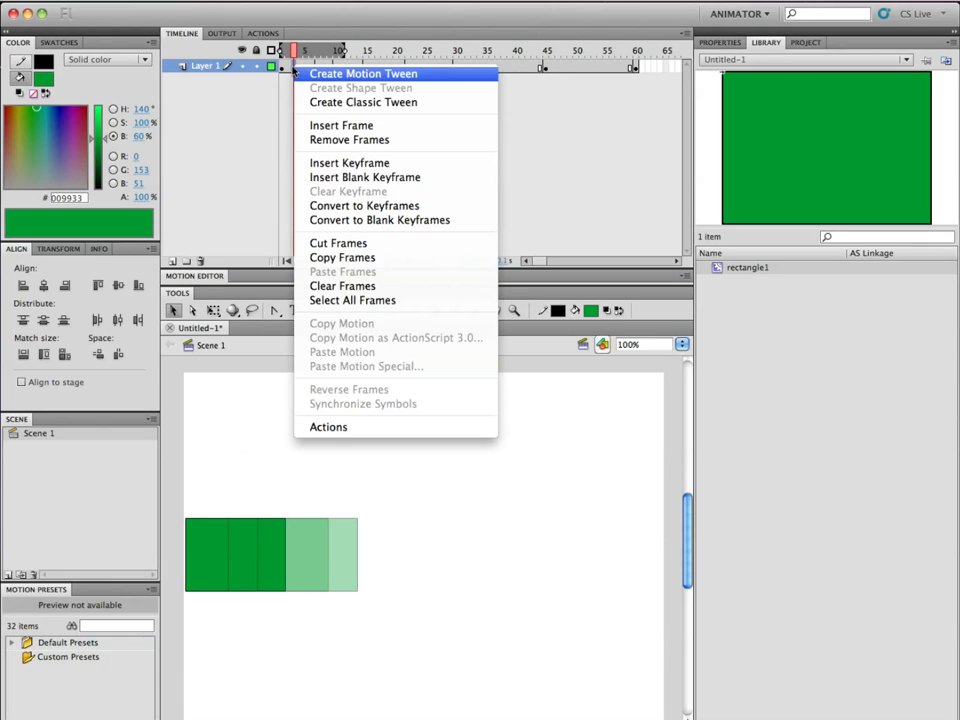
left_click(355, 164)
left_click_drag(209, 581, 229, 577)
Turn off onion skinning at frame 1 and scrub forward to about frame 6 to check the rectangle's motion.
left_click_drag(293, 57, 230, 50)
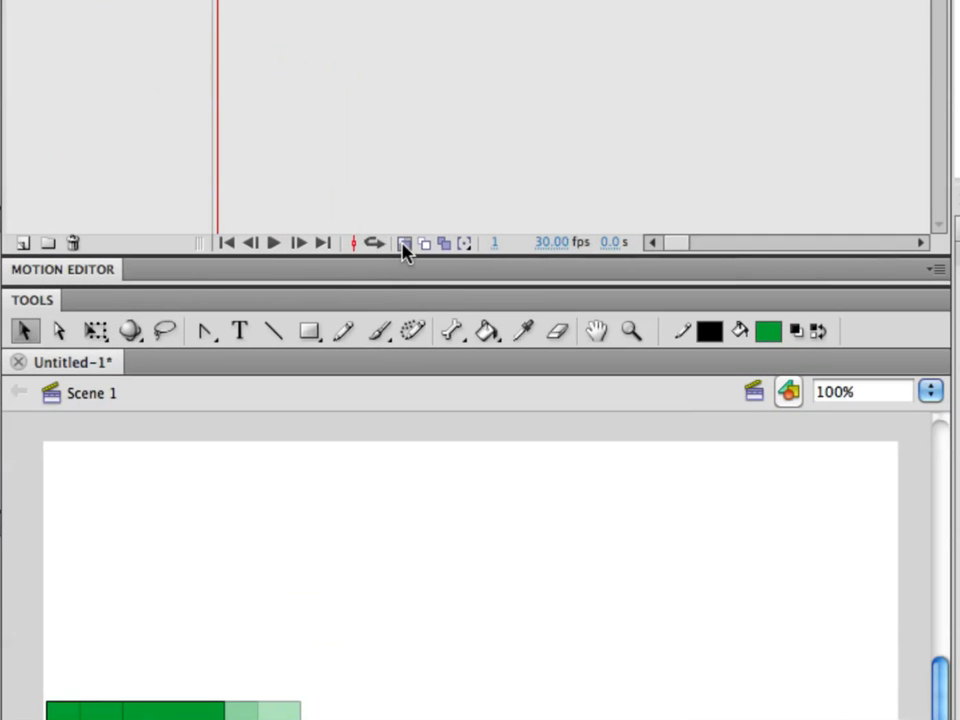
left_click(403, 249)
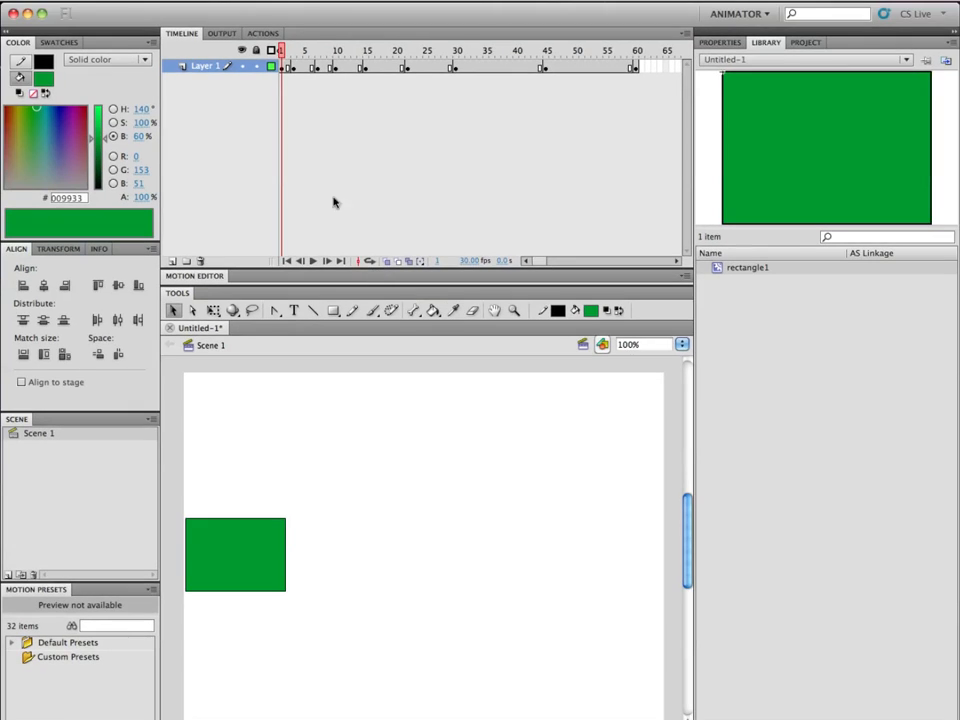
left_click_drag(284, 14, 312, 52)
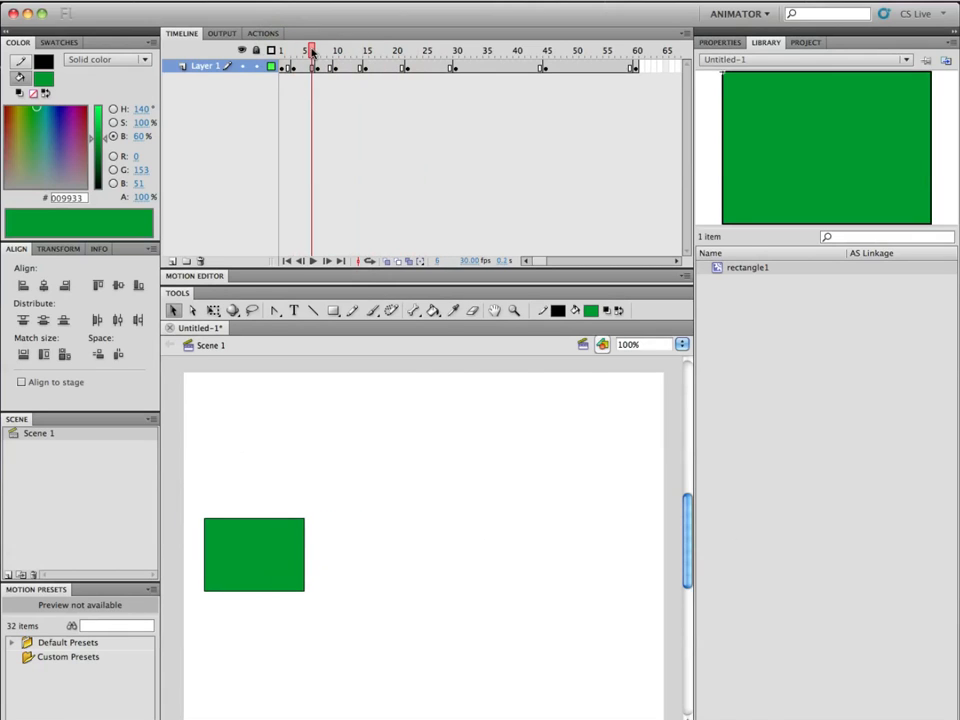